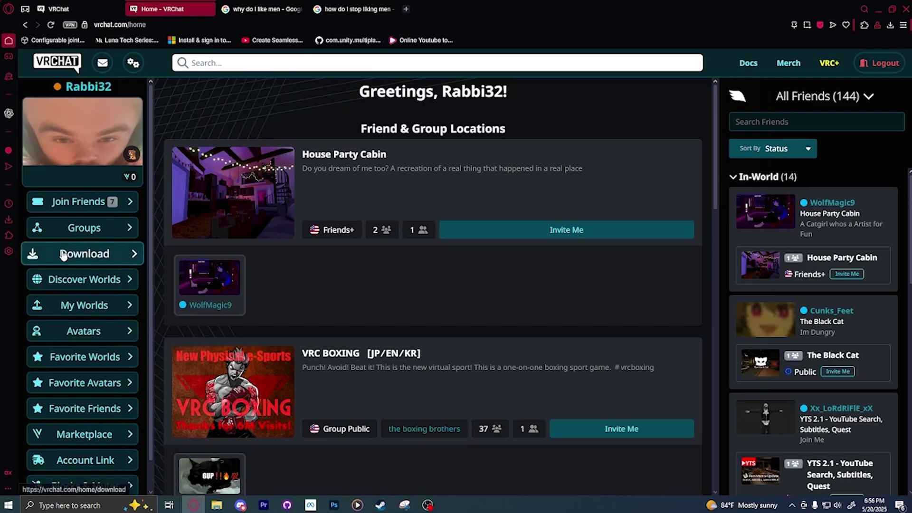
Start downloading the Creator Companion installer from the VRChat website's Download page.
left_click(126, 254)
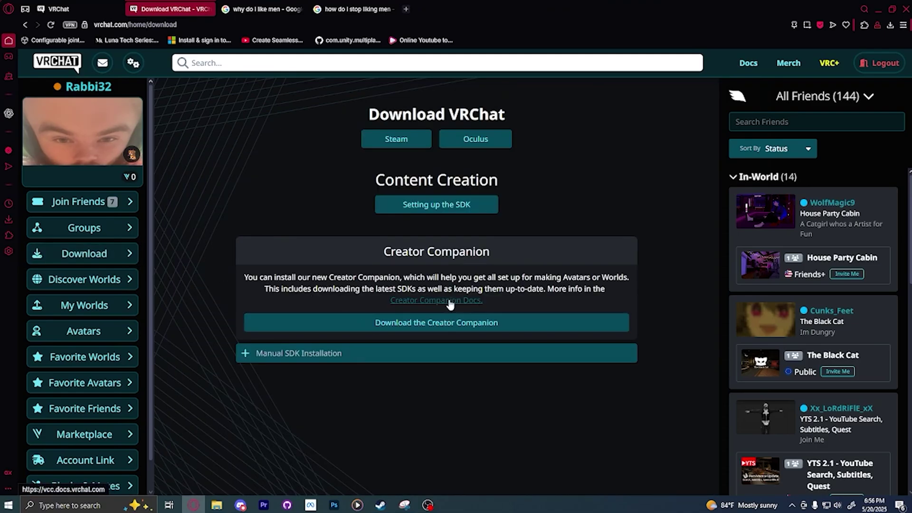
left_click(446, 323)
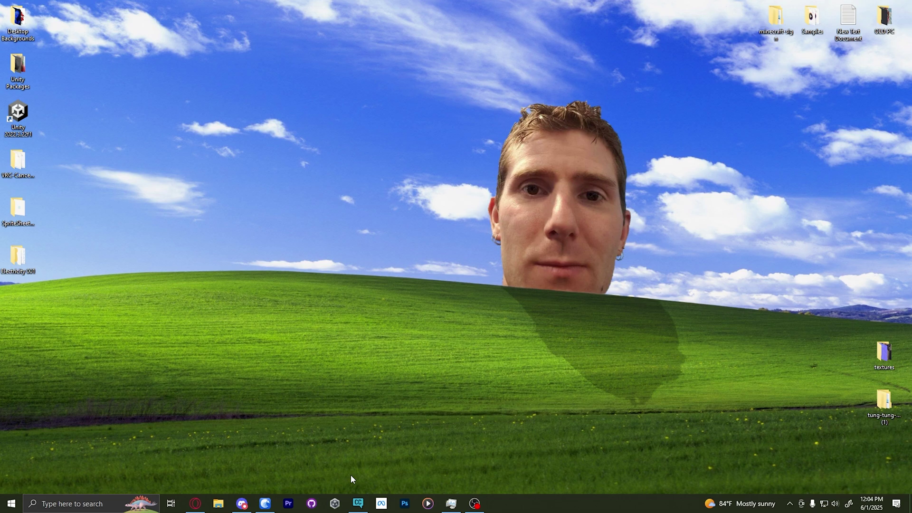
In Creator Companion, create a new Unity 2022 World Project named 'Easy World'.
left_click(359, 505)
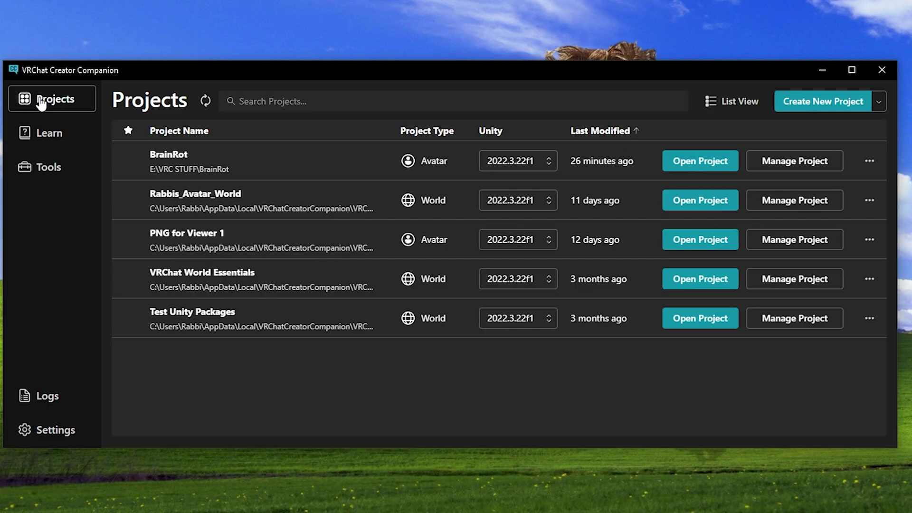
left_click(820, 102)
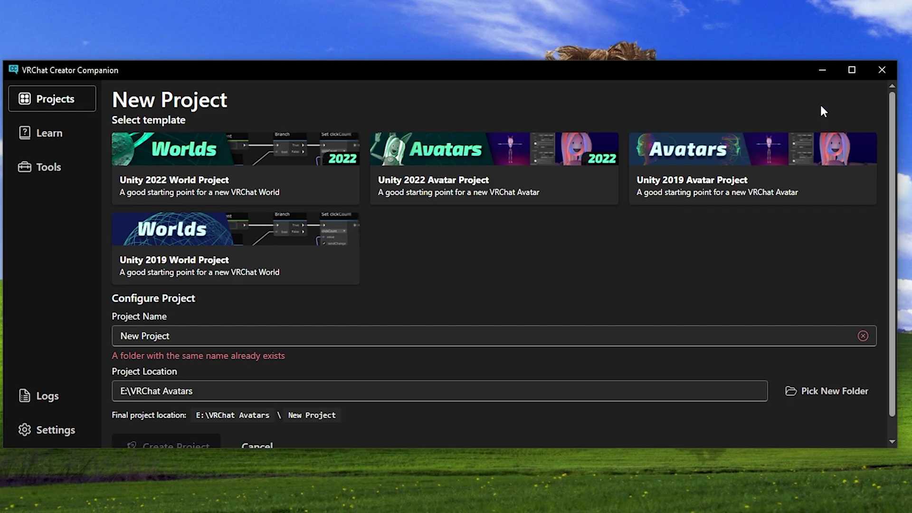
left_click(258, 166)
scroll(409, 236, "down", 1)
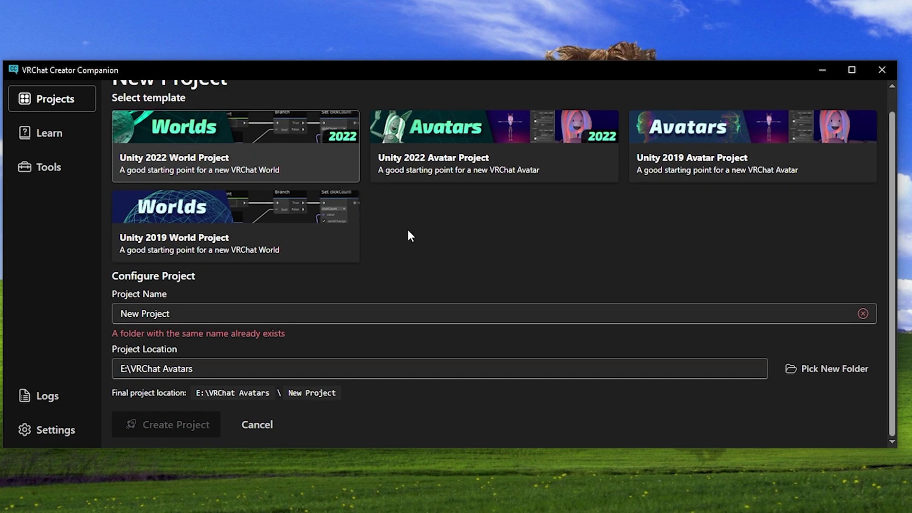
triple_click(181, 317)
type("Easy World")
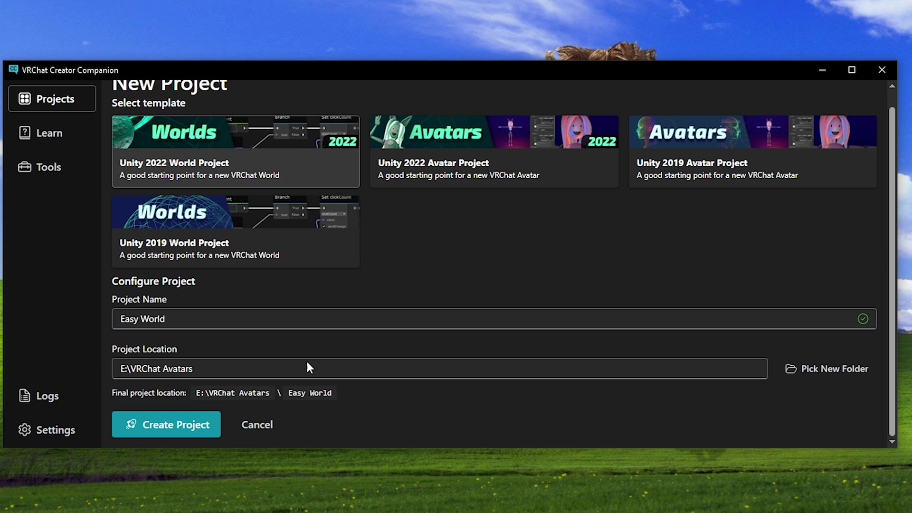
left_click(190, 430)
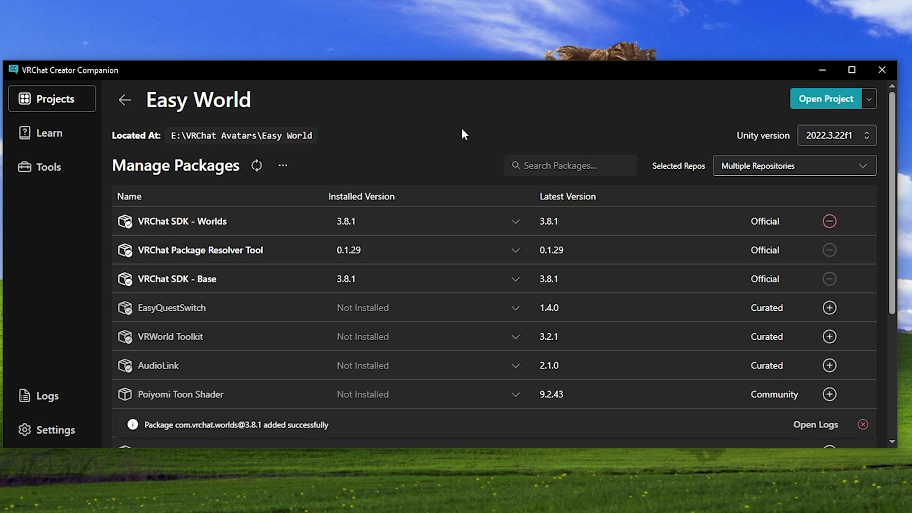
scroll(451, 152, "down", 4)
scroll(392, 259, "up", 5)
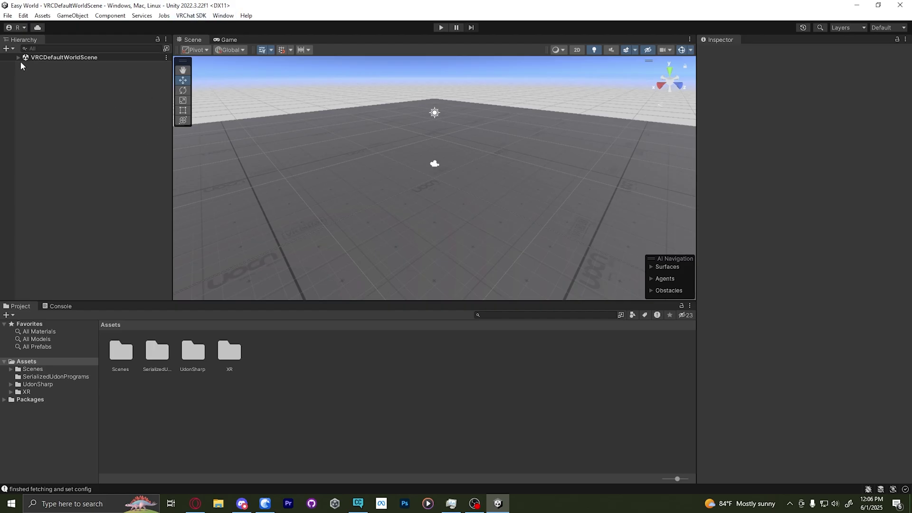
Open the VRChat SDK Control Panel and enter 'Bare World' as the world name.
left_click(191, 15)
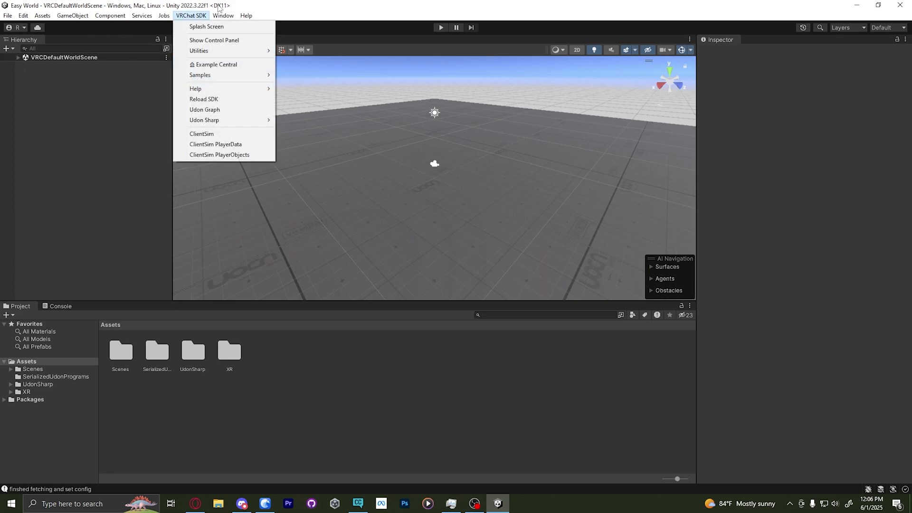
left_click(228, 41)
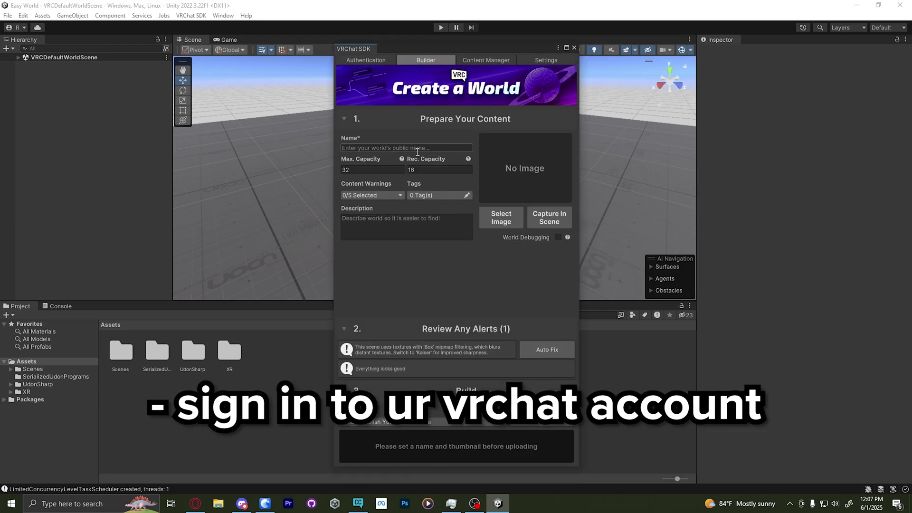
type("Bare World")
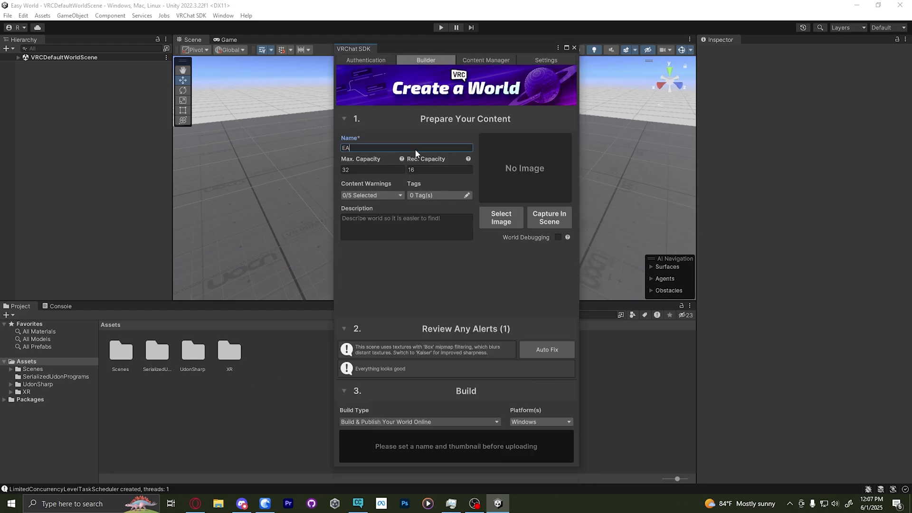
Auto-fix the mipmap texture alert and capture the world thumbnail from the scene view.
left_click(542, 347)
left_click(400, 386)
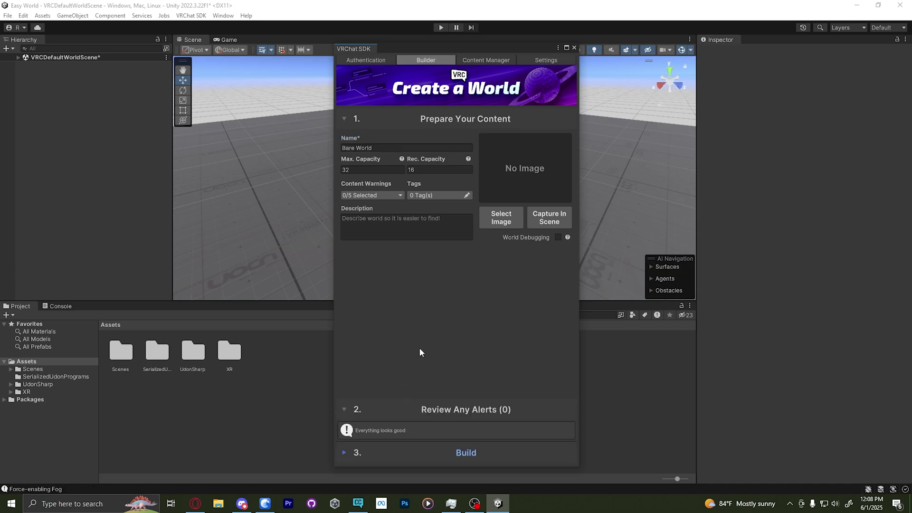
left_click(400, 451)
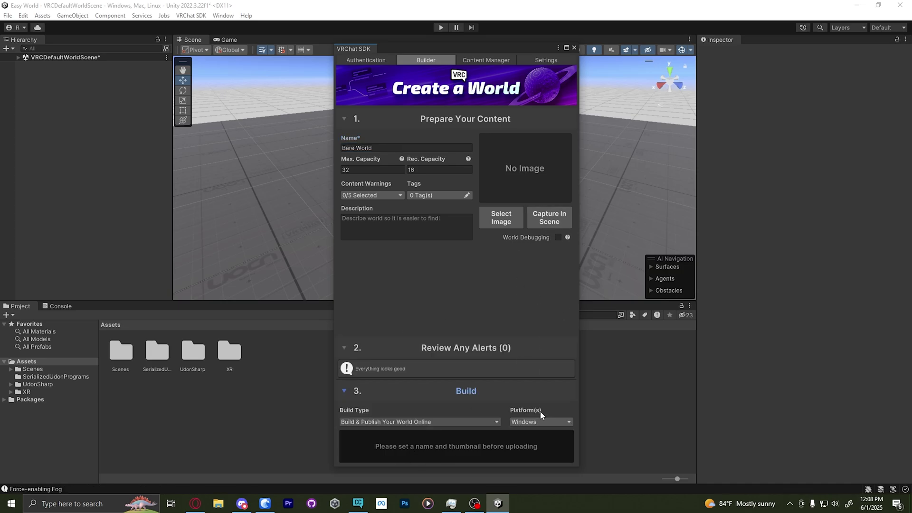
left_click(561, 224)
left_click(469, 278)
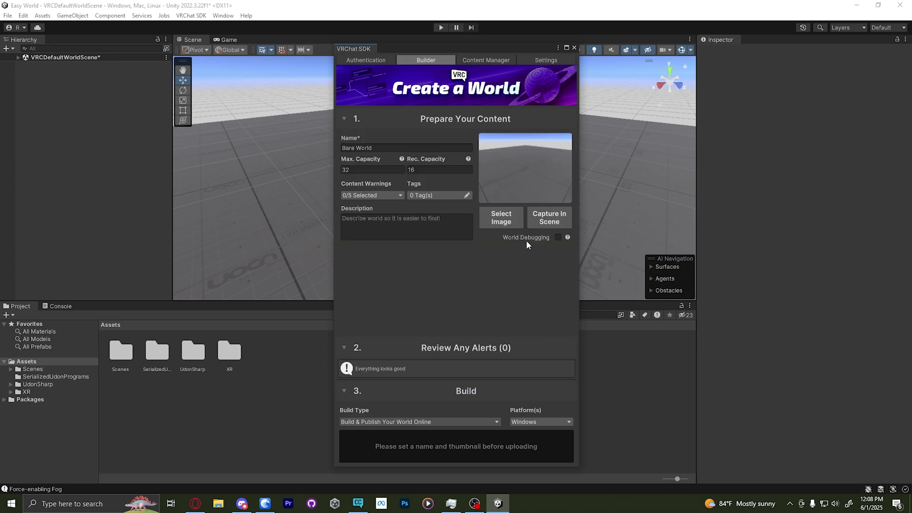
Build and publish Bare World for Windows, accepting the copyright ownership agreement.
left_click(503, 449)
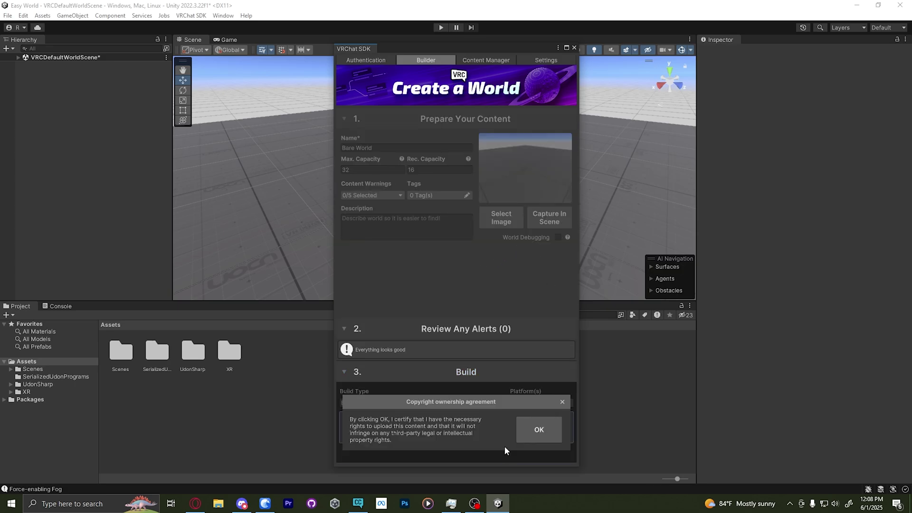
left_click(540, 427)
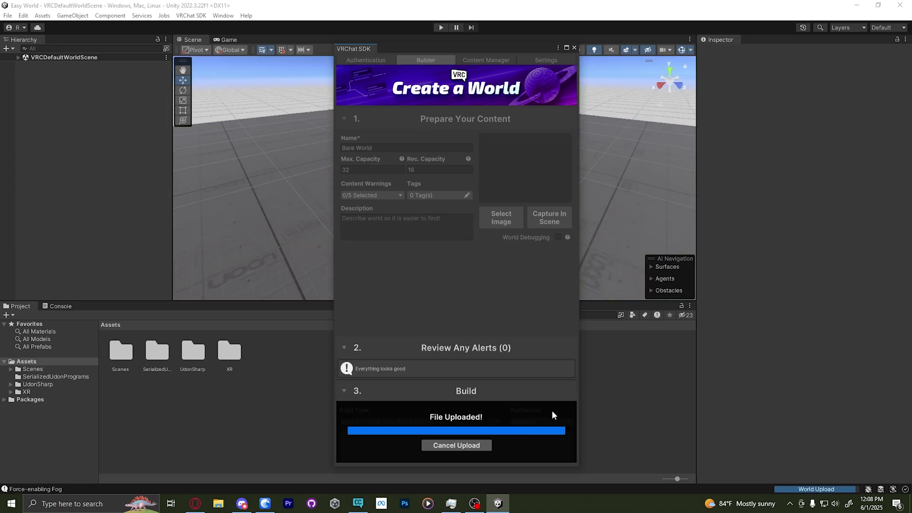
left_click(552, 415)
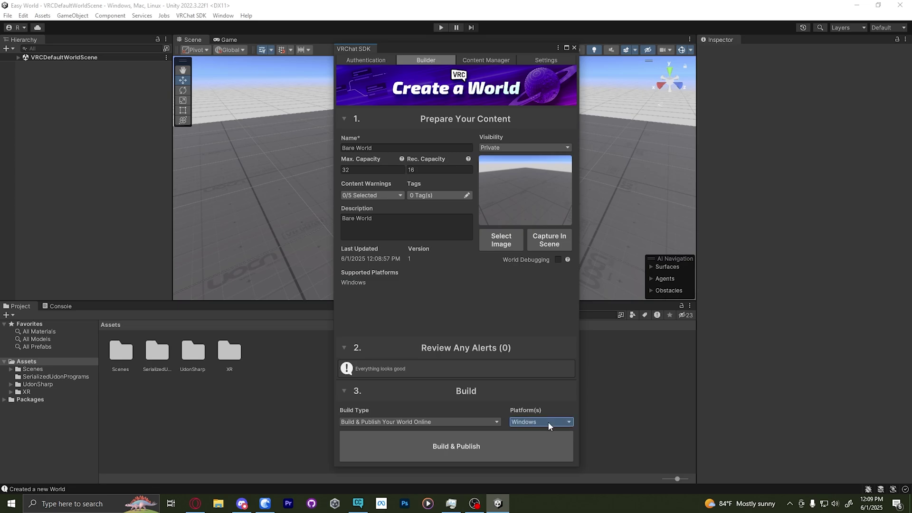
Add Android as a target platform and run the Multi-Platform Build & Publish.
left_click(549, 423)
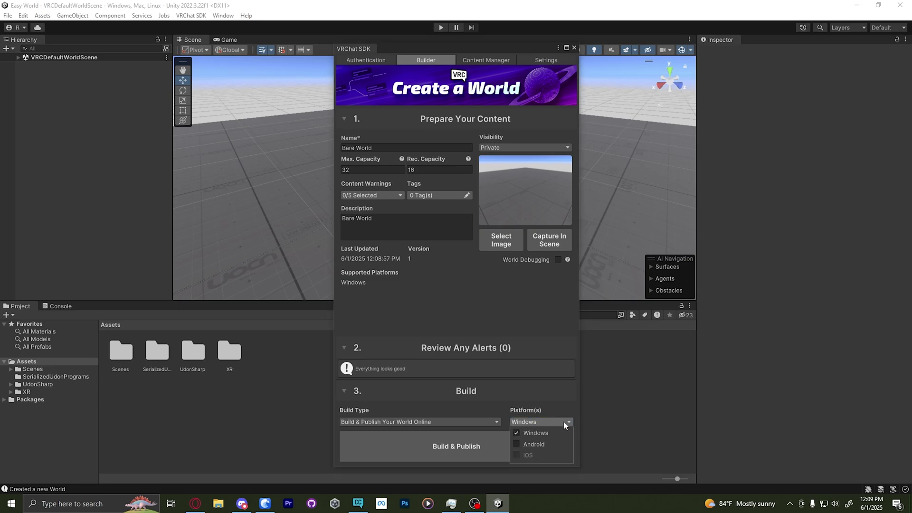
left_click(516, 444)
left_click(460, 444)
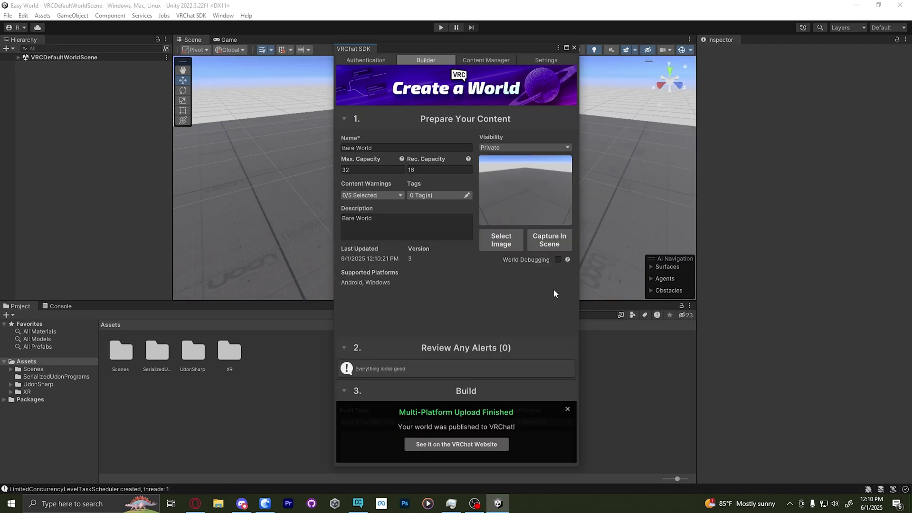
Open the published Bare World page on the VRChat website and review its info.
left_click(457, 446)
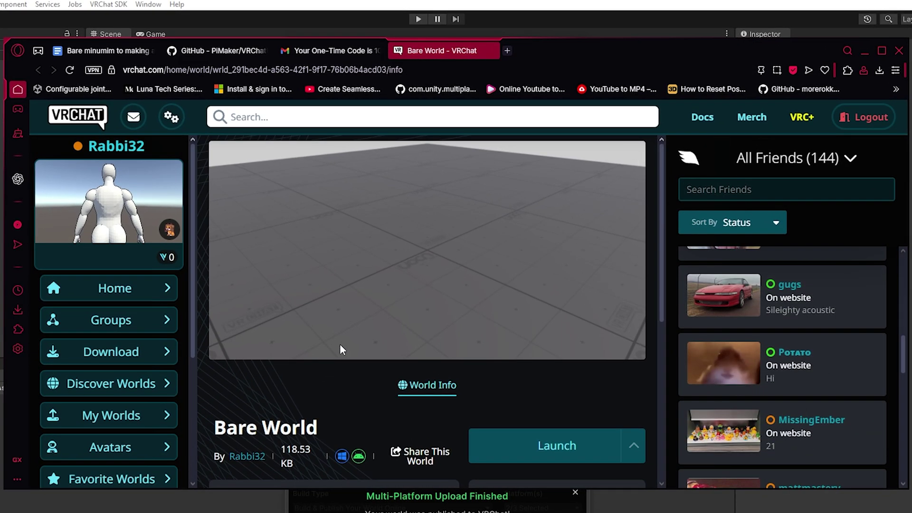
scroll(340, 349, "down", 5)
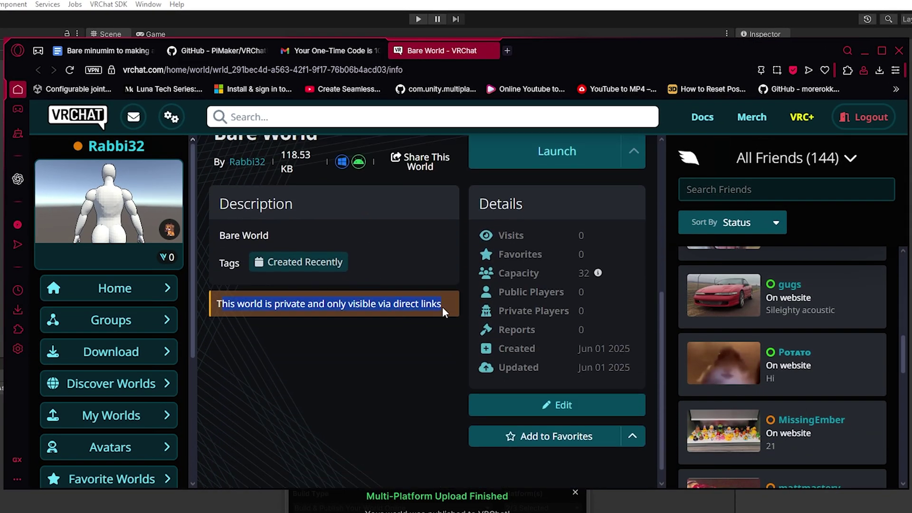
left_click(411, 349)
scroll(283, 327, "down", 1)
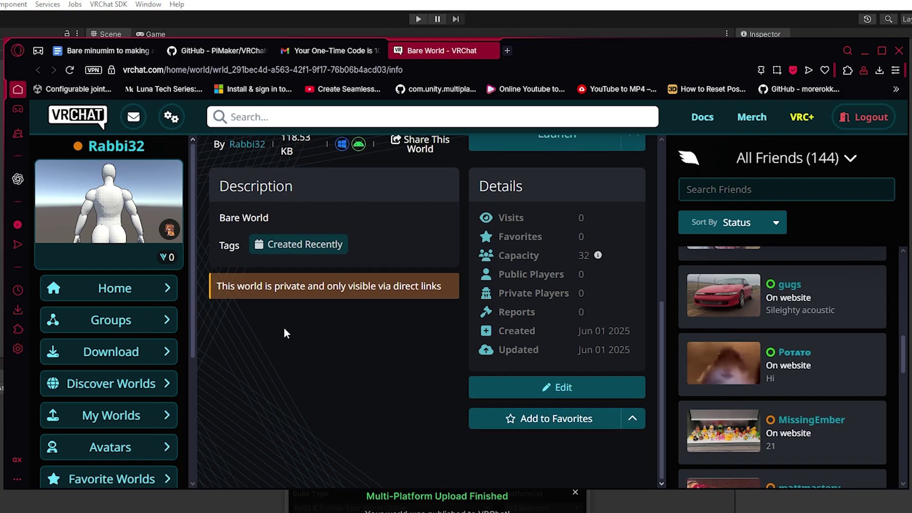
scroll(309, 334, "up", 6)
scroll(309, 343, "down", 5)
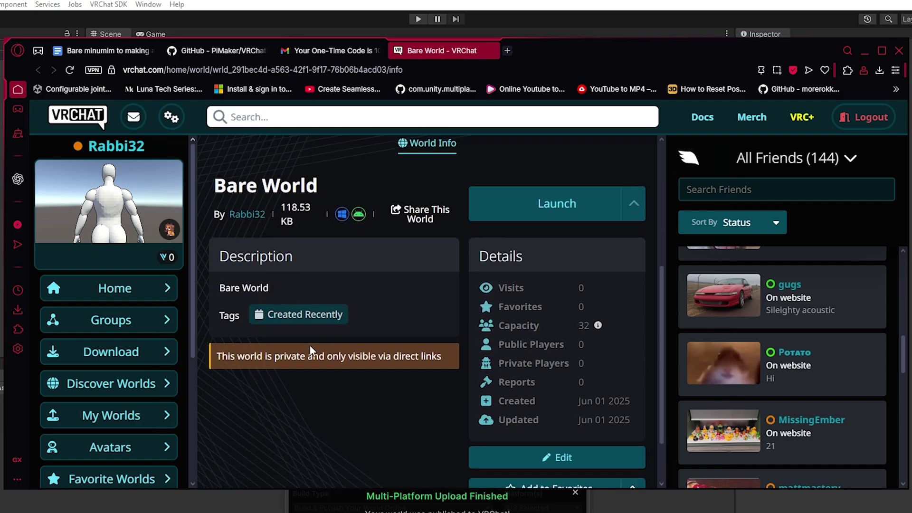
scroll(309, 351, "down", 2)
left_click(578, 388)
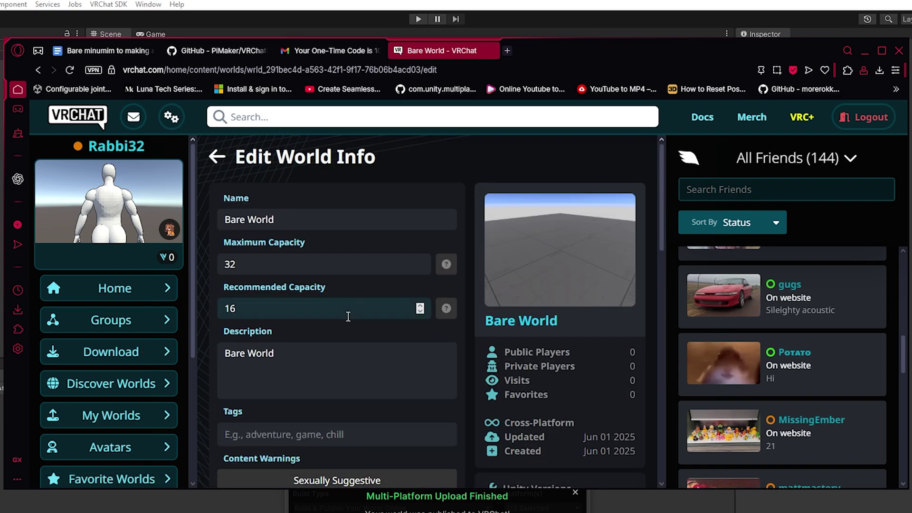
scroll(465, 358, "down", 15)
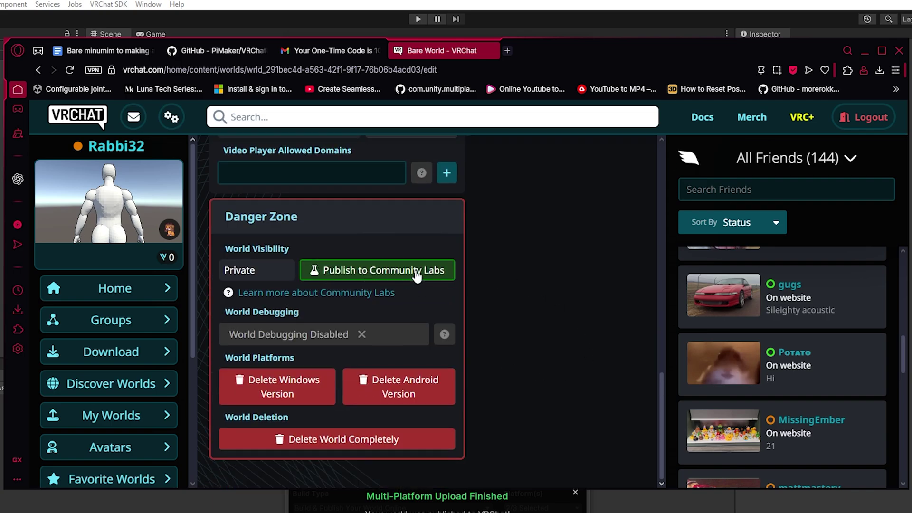
scroll(531, 317, "up", 15)
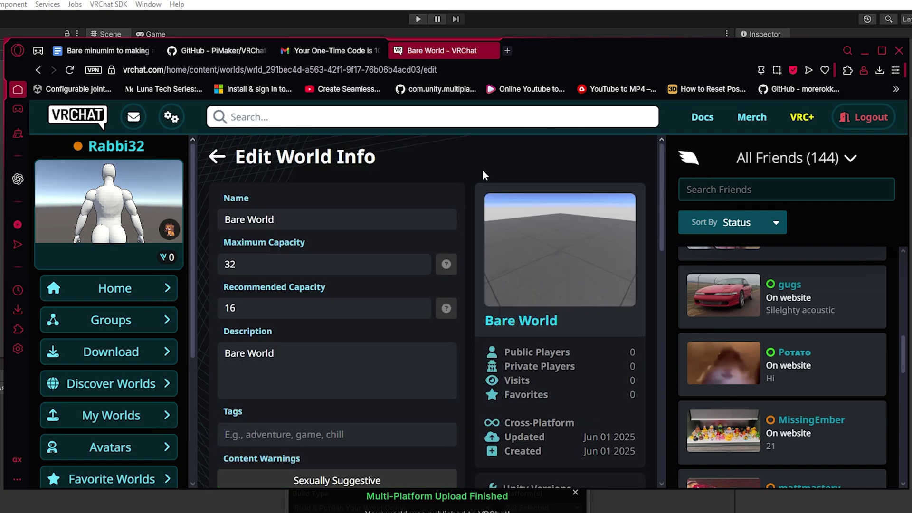
left_click(222, 163)
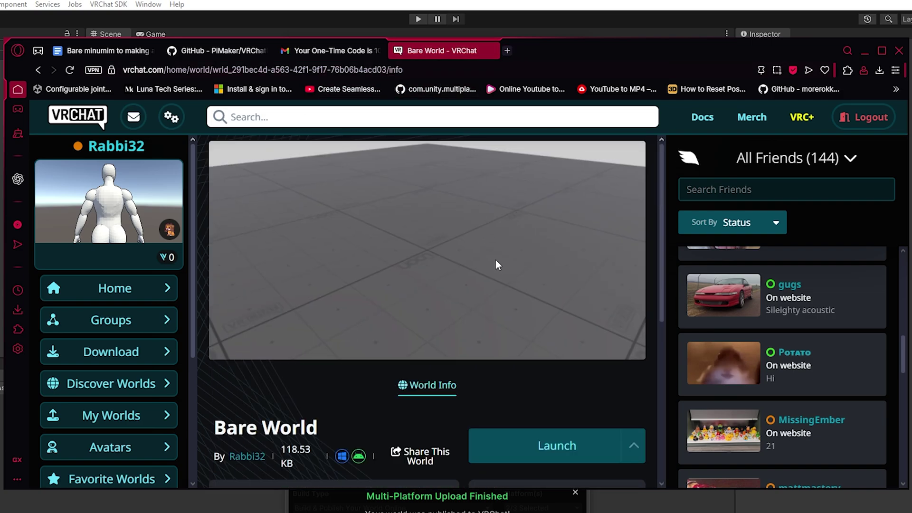
scroll(518, 303, "down", 2)
Launch the world and create a Friends+ instance.
left_click(535, 332)
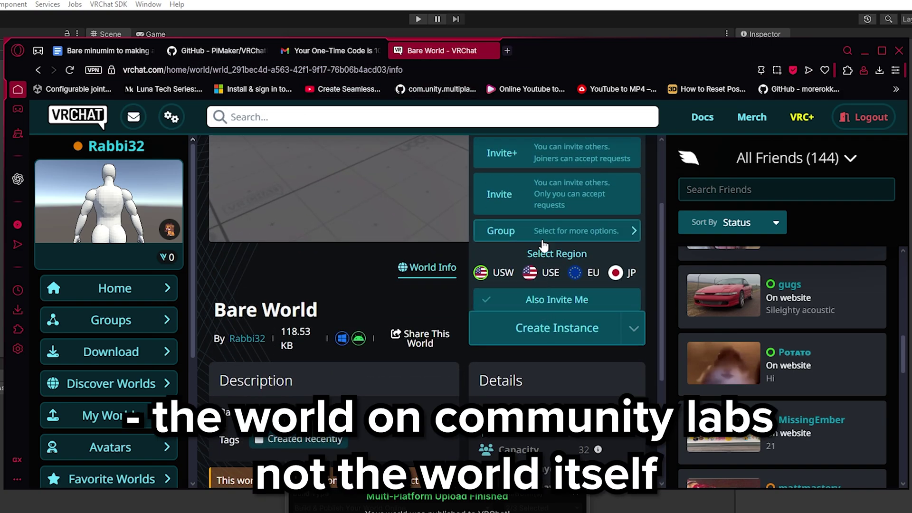
scroll(545, 246, "up", 2)
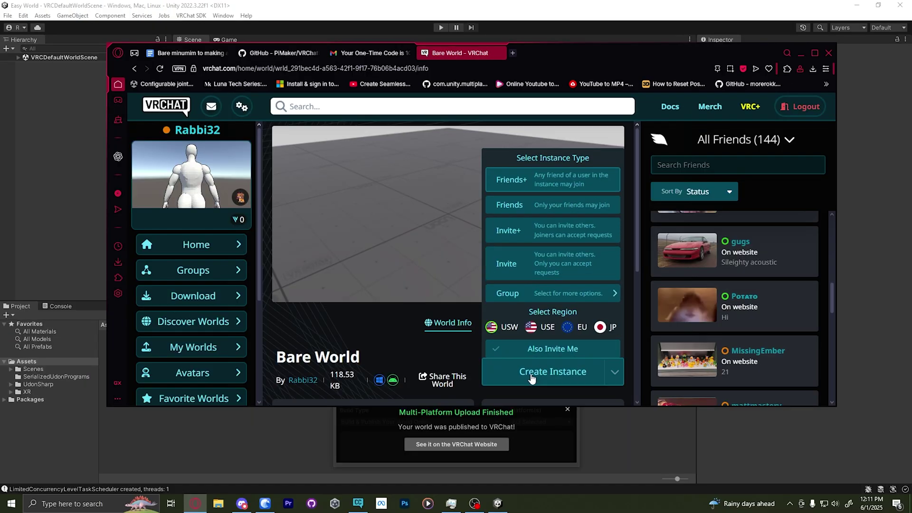
left_click(530, 446)
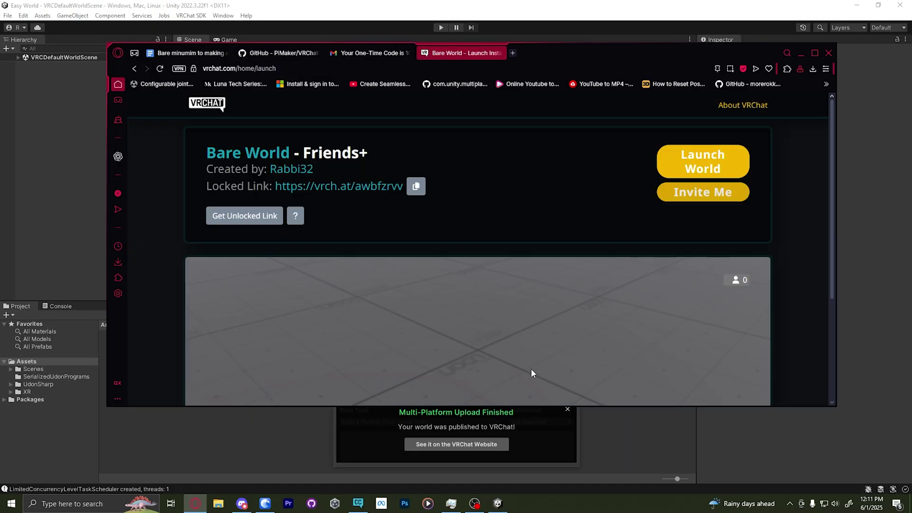
Launch Bare World in VRChat and bring up the Action Menu.
left_click(703, 162)
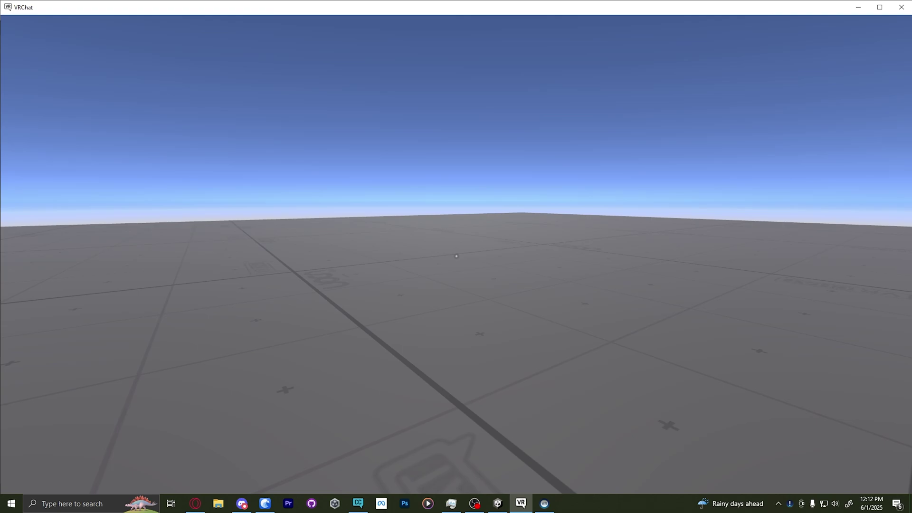
key("r")
left_click(539, 316)
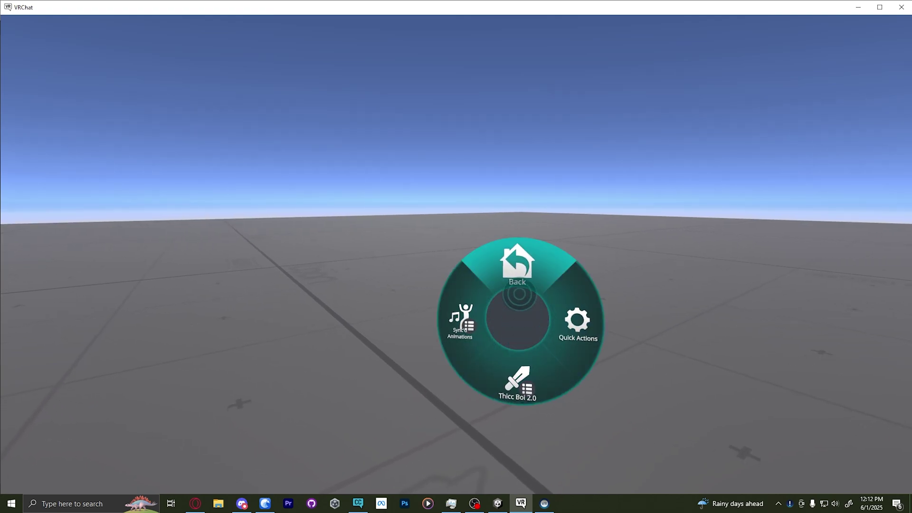
Turn on the personal mirror from Options > Mirror in the Action Menu.
left_click(518, 293)
left_click(518, 294)
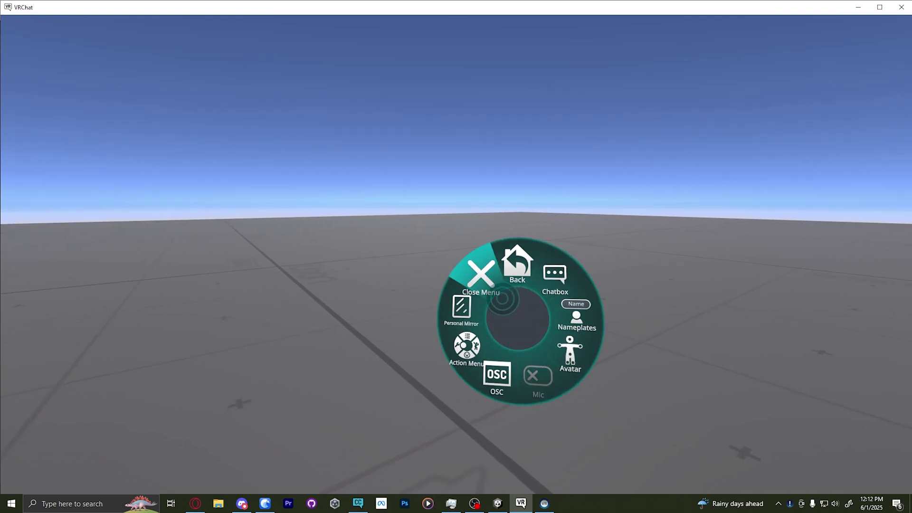
left_click(509, 300)
left_click(536, 303)
key("r")
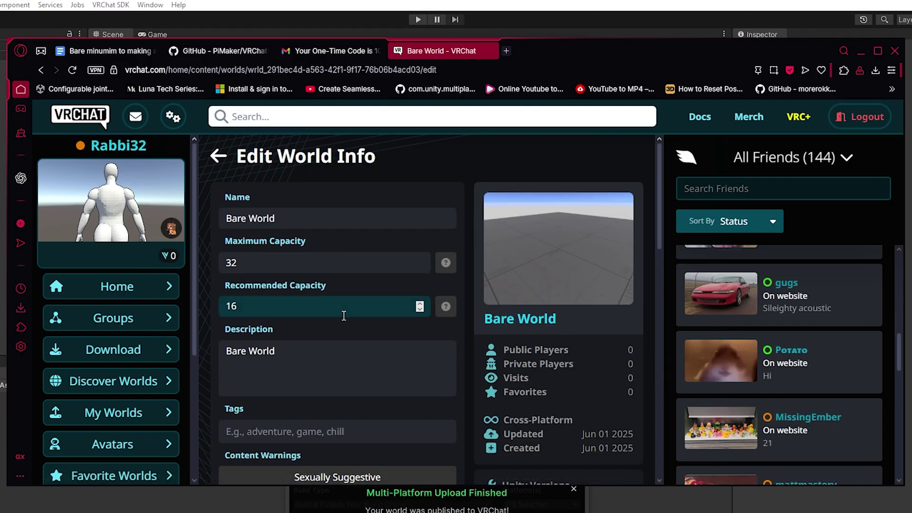
Scroll the Edit World Info page to confirm Bare World's visibility is still Private.
scroll(471, 362, "down", 10)
scroll(471, 362, "down", 1)
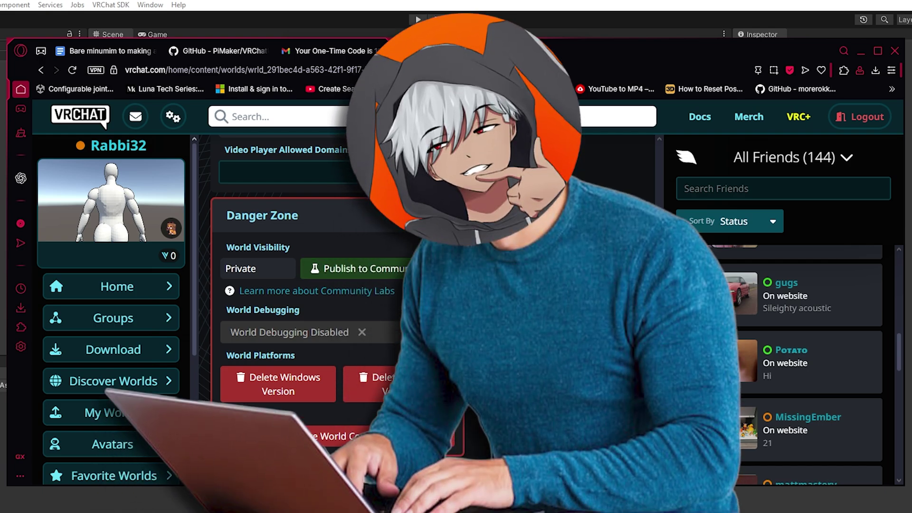
left_click(384, 268)
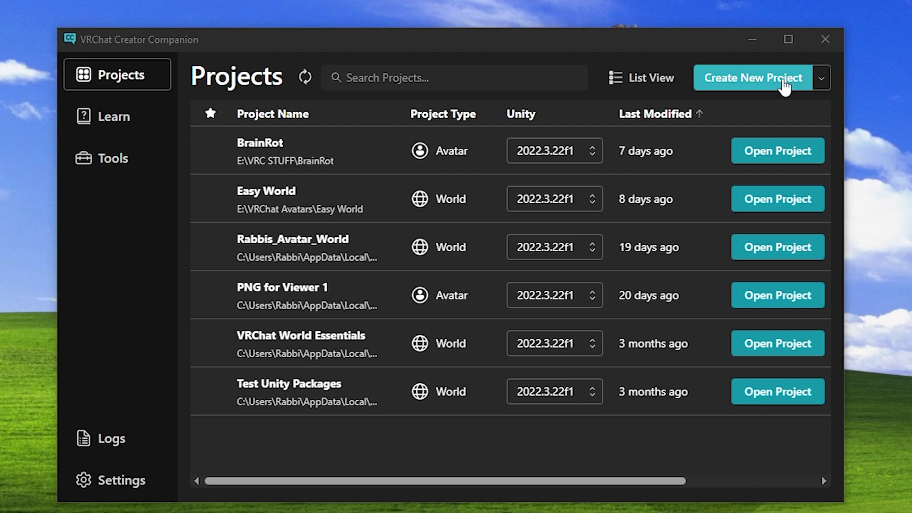
Create a Unity 2022 Avatar Project named 'Bare Avatar Test' in Creator Companion.
left_click(784, 81)
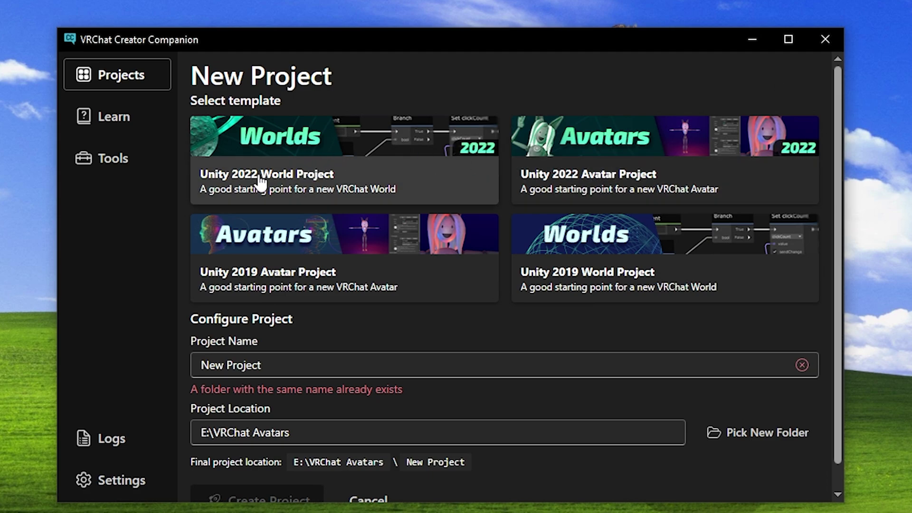
left_click(562, 163)
left_click_drag(264, 365, 173, 366)
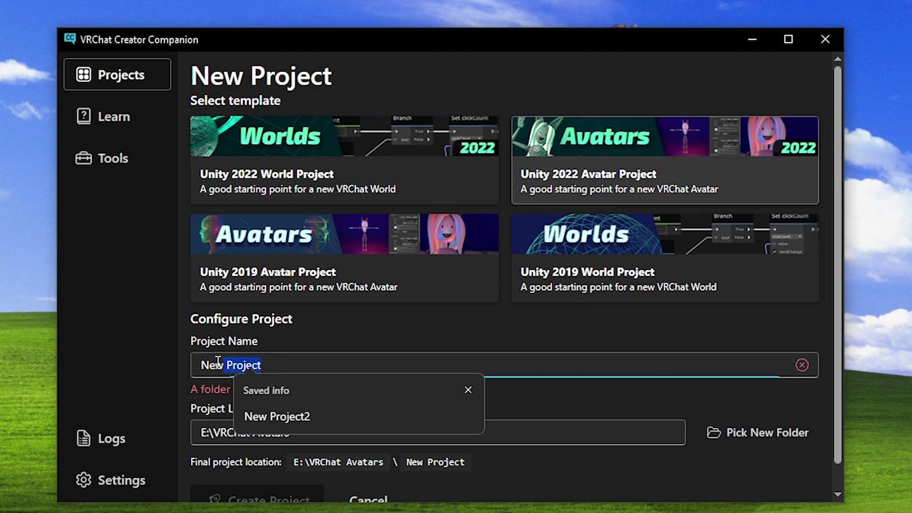
type("Bare Avatar Test")
scroll(271, 452, "down", 1)
left_click(284, 479)
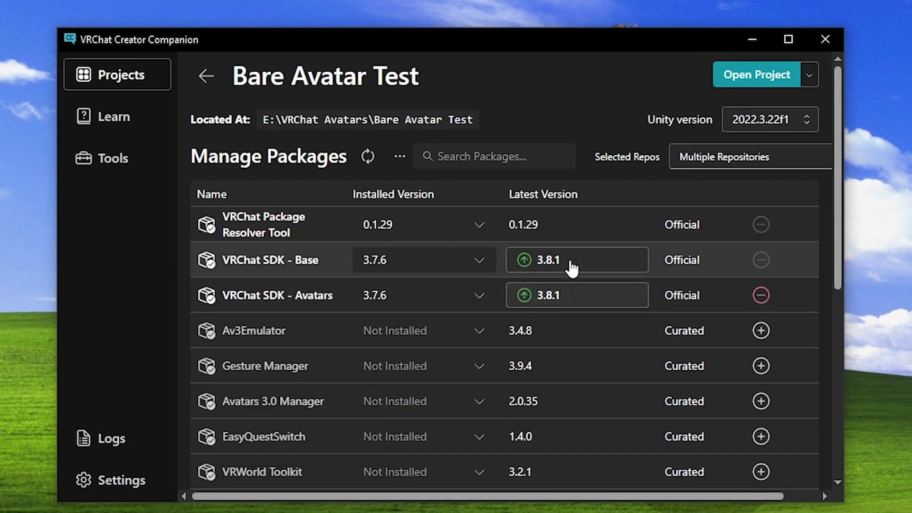
Update the VRChat SDK packages to 3.8.1 and open the project in Unity.
left_click(568, 264)
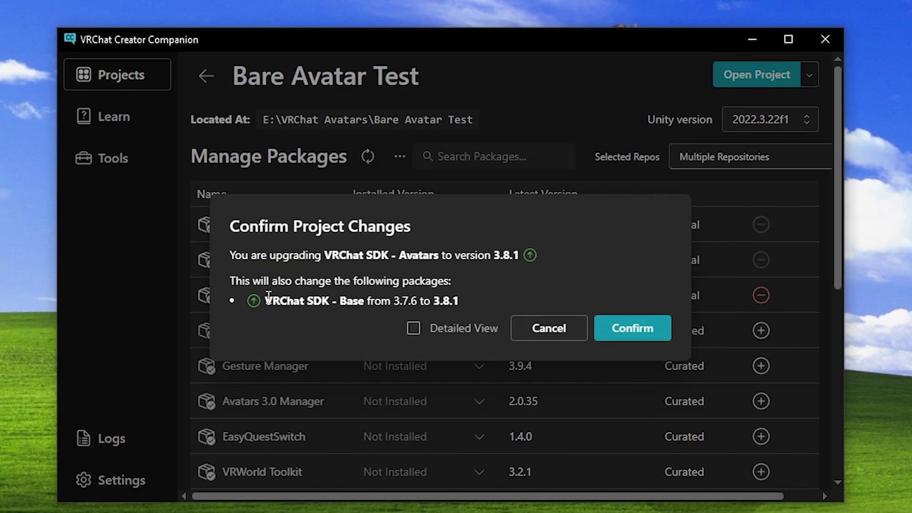
left_click(636, 329)
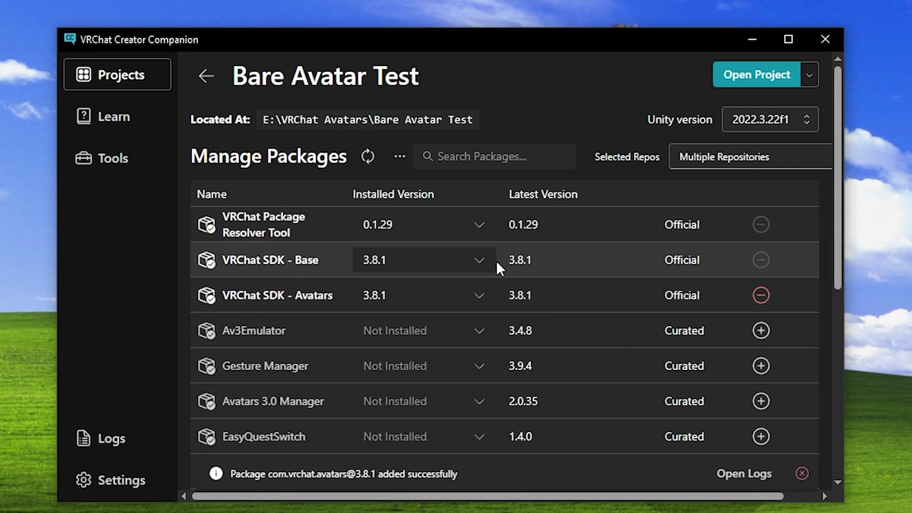
left_click(756, 74)
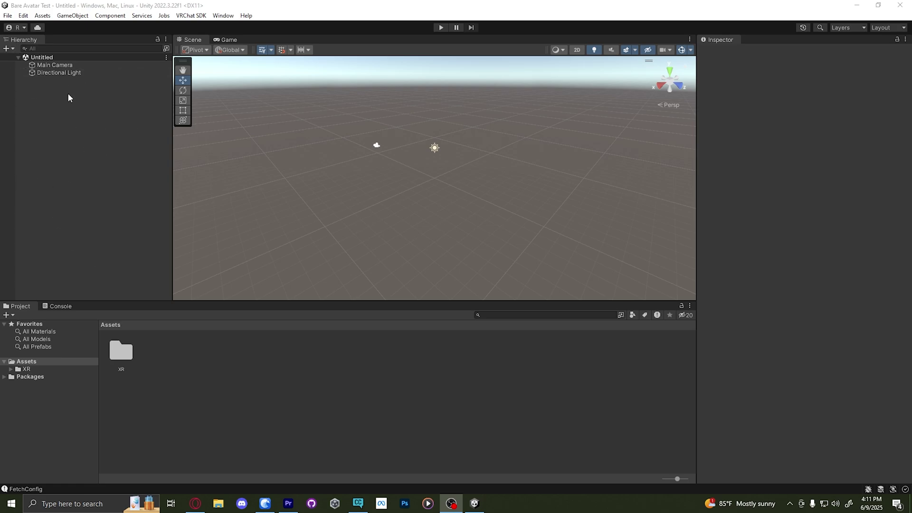
Add an empty GameObject to the Untitled scene and Reset its Transform to the origin.
left_click(18, 57)
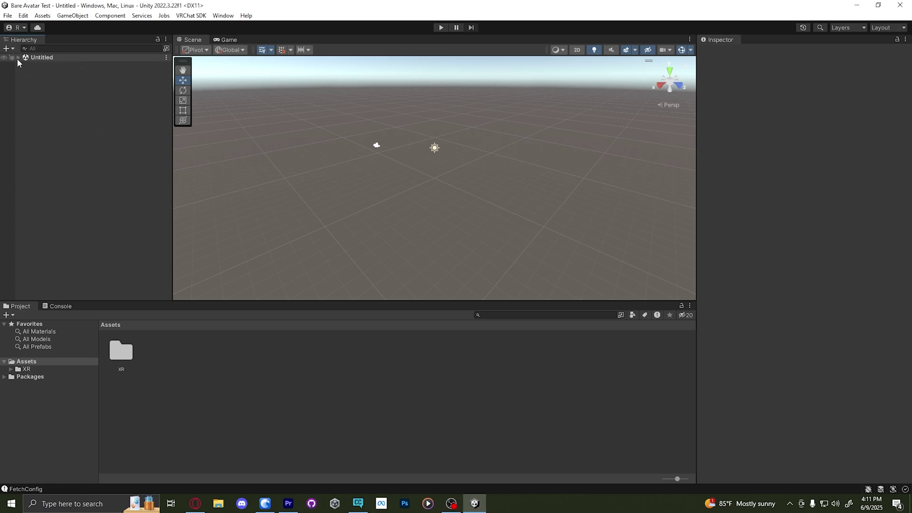
left_click(18, 57)
left_click(18, 57)
left_click(18, 57)
right_click(59, 123)
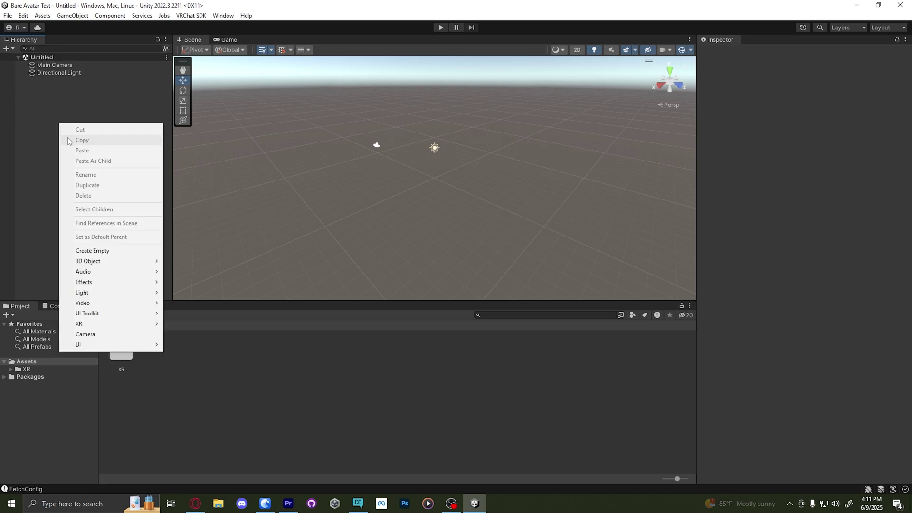
left_click(95, 250)
left_click(100, 147)
left_click(64, 80)
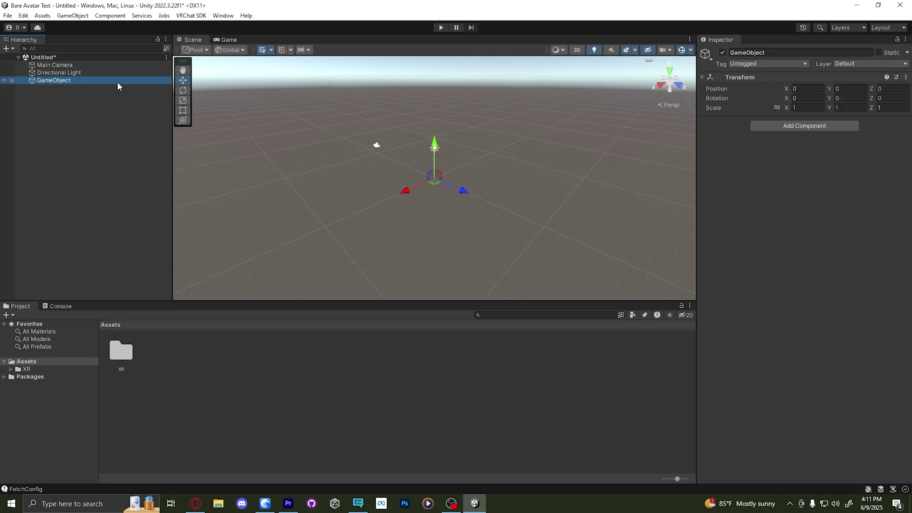
right_click(799, 78)
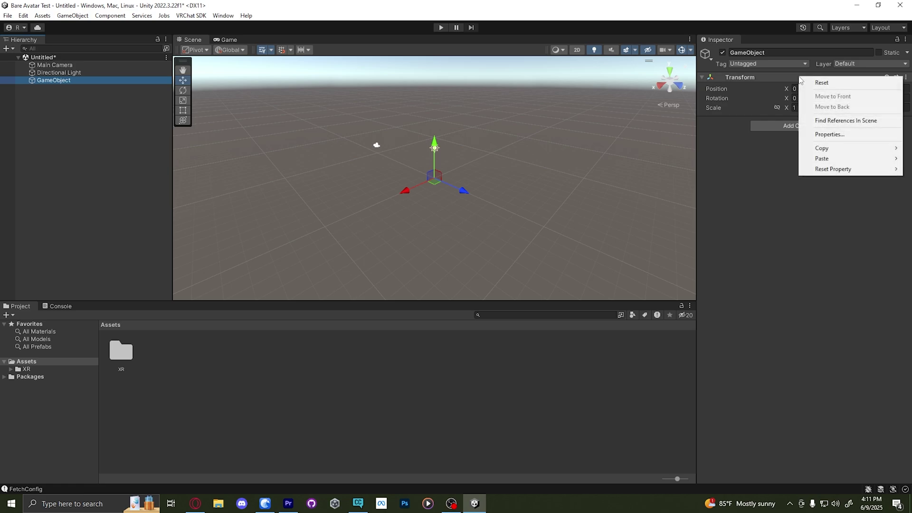
left_click(807, 83)
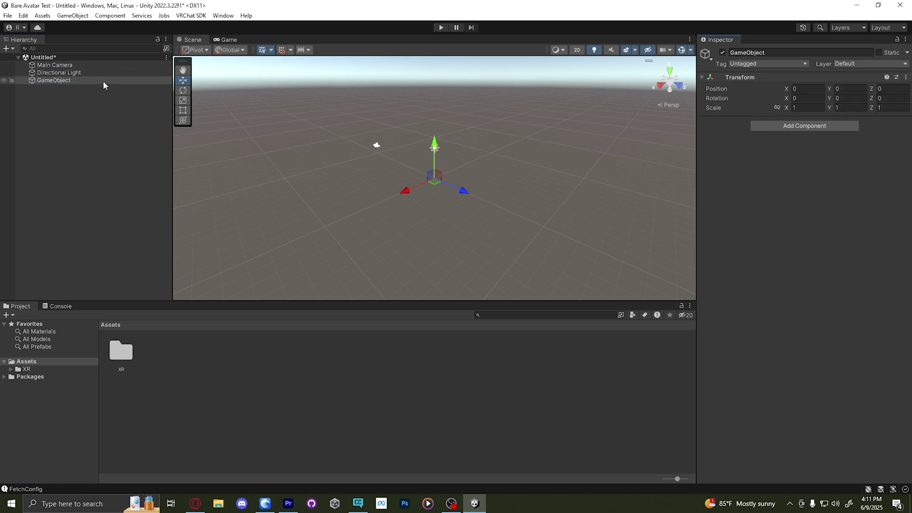
Add a 3D Capsule as a child of the GameObject.
left_click(50, 81)
right_click(49, 82)
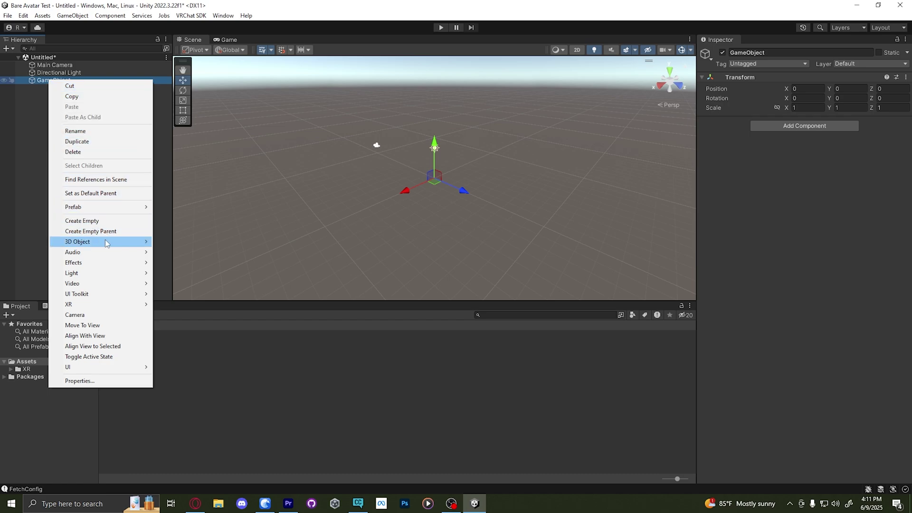
mouse_move(104, 241)
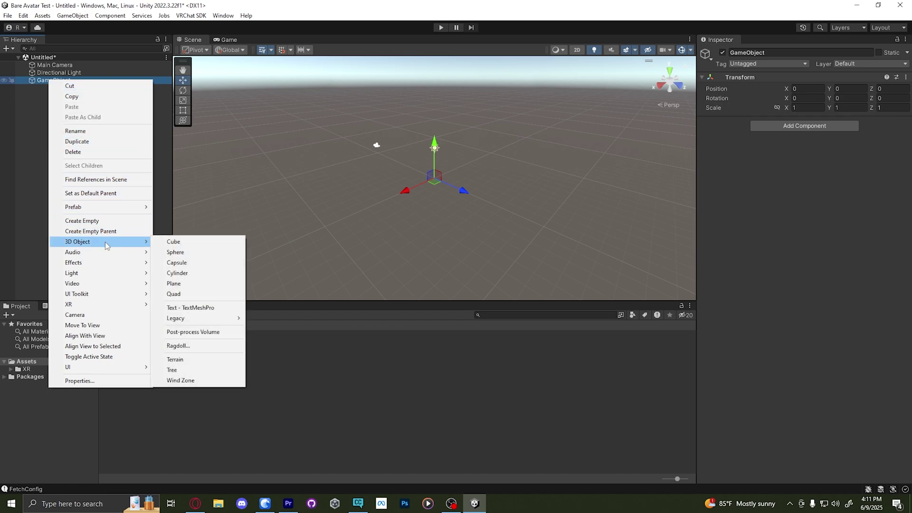
left_click(200, 264)
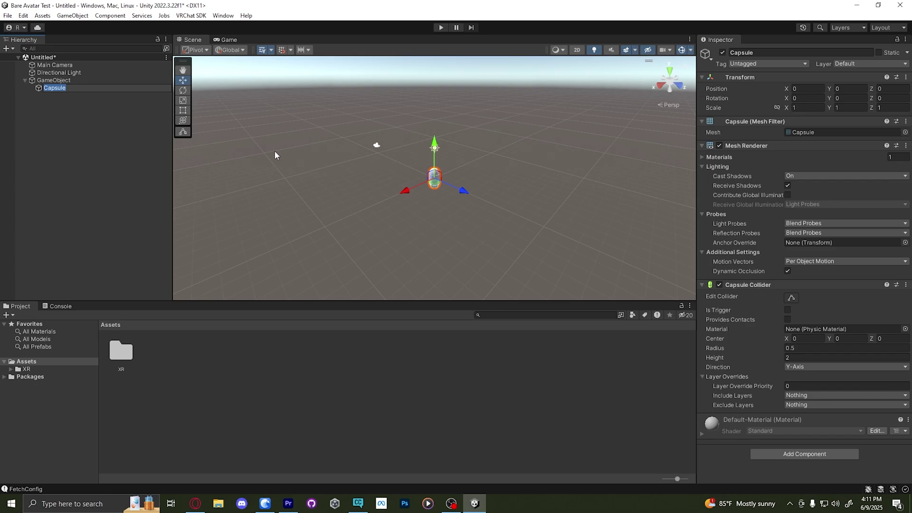
Frame the capsule in the scene view and raise it to Y position 1.
right_click_drag(572, 136, 498, 112)
key("w")
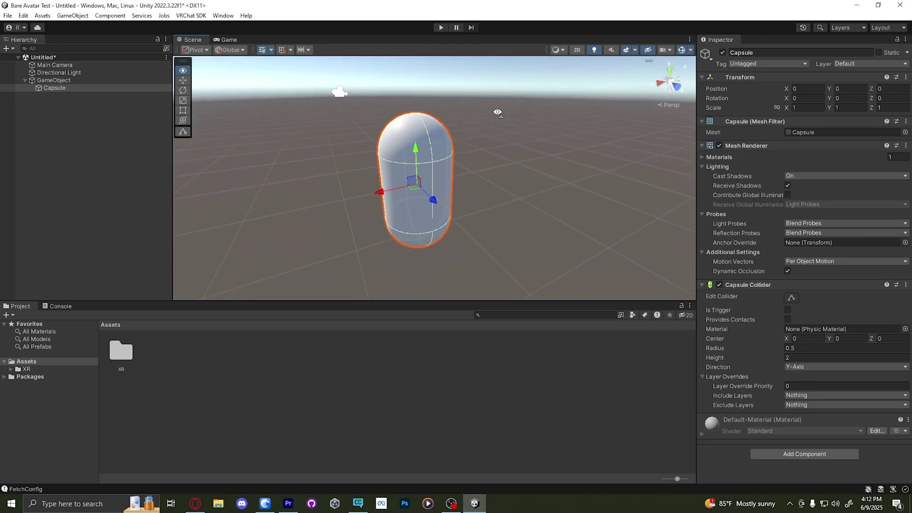
right_click_drag(497, 112, 472, 173)
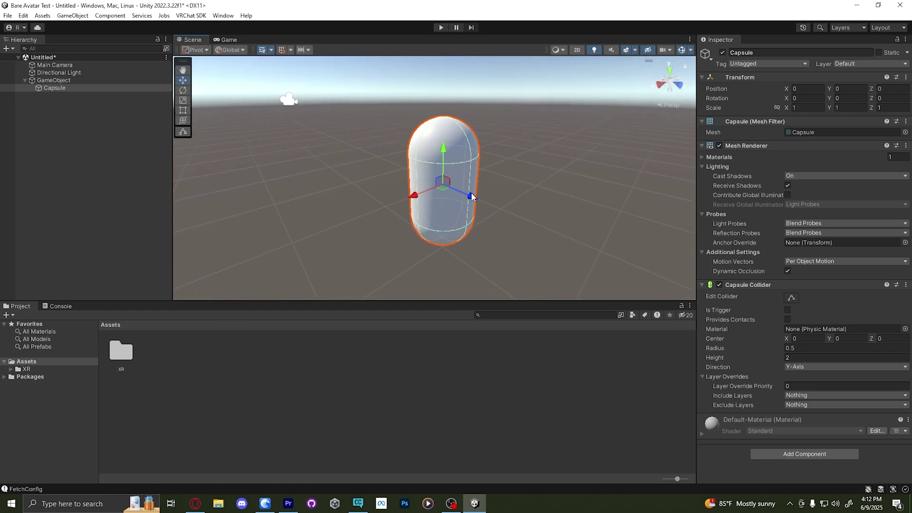
right_click_drag(556, 229, 367, 91)
right_click_drag(598, 195, 620, 141)
key("f")
left_click_drag(453, 118, 461, 39)
right_click_drag(518, 164, 515, 141)
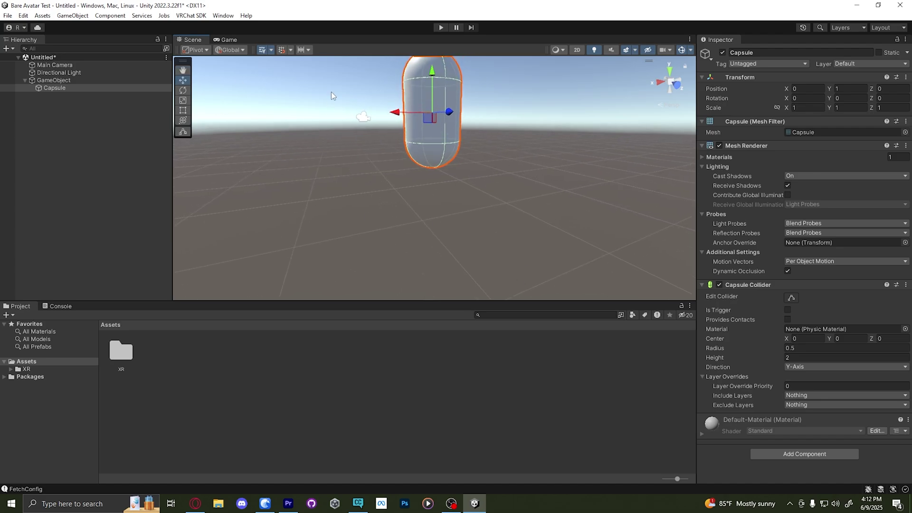
Toggle the scene floor grid off and on, and check the Capsule child under GameObject.
left_click(263, 51)
left_click(261, 51)
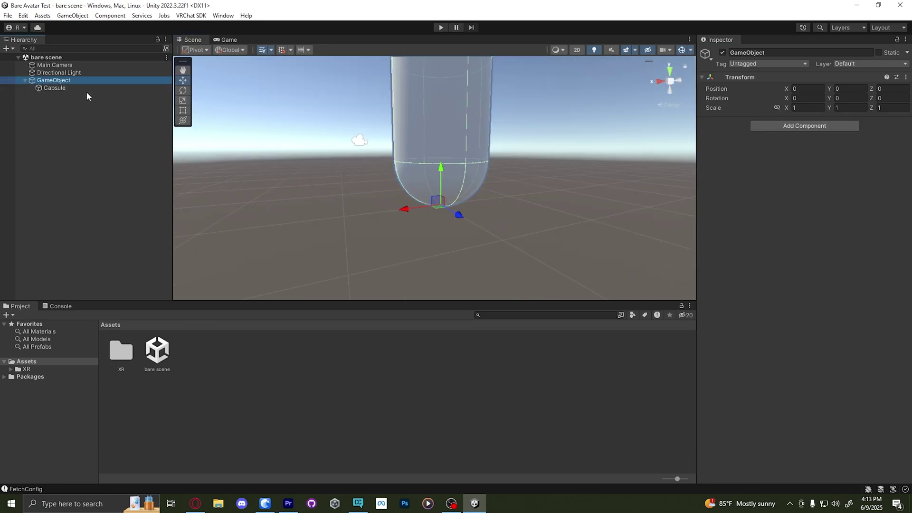
left_click(25, 80)
left_click(25, 80)
Add an Animator and a VRC Avatar Descriptor component to GameObject.
left_click(776, 125)
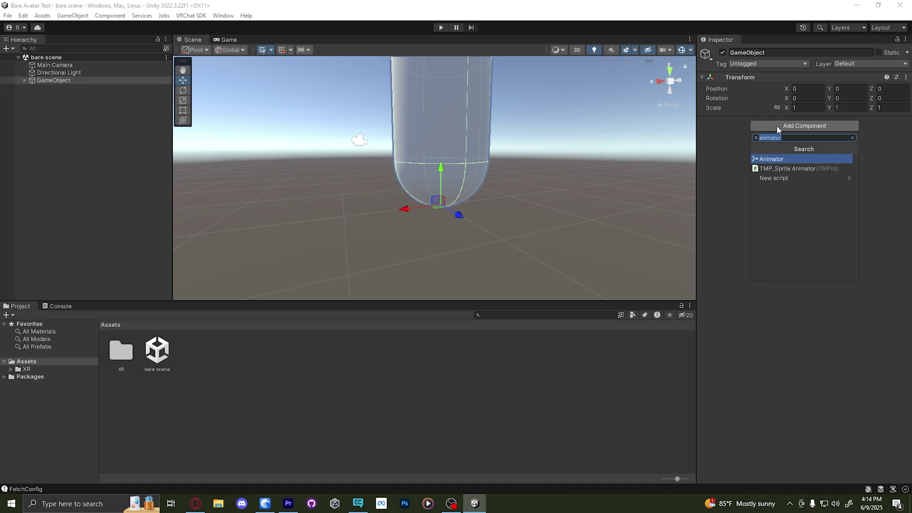
left_click(780, 160)
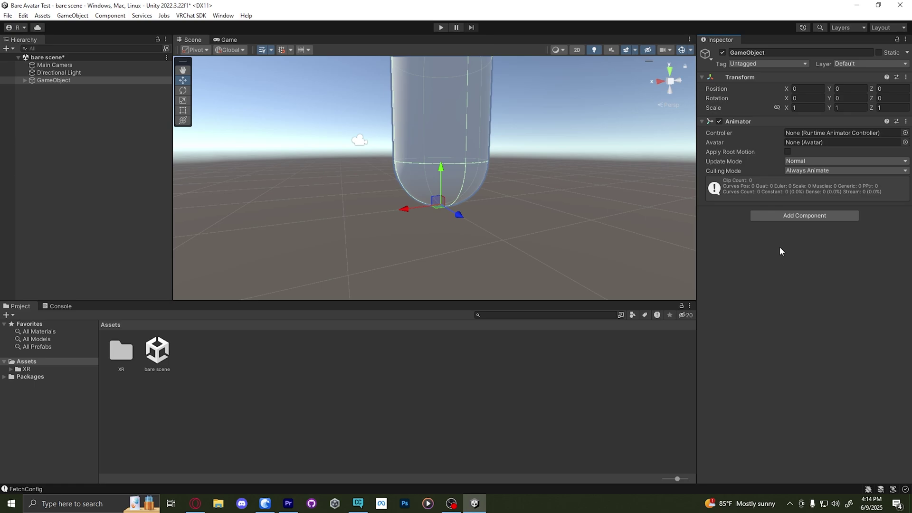
left_click(797, 216)
type("vrc ava")
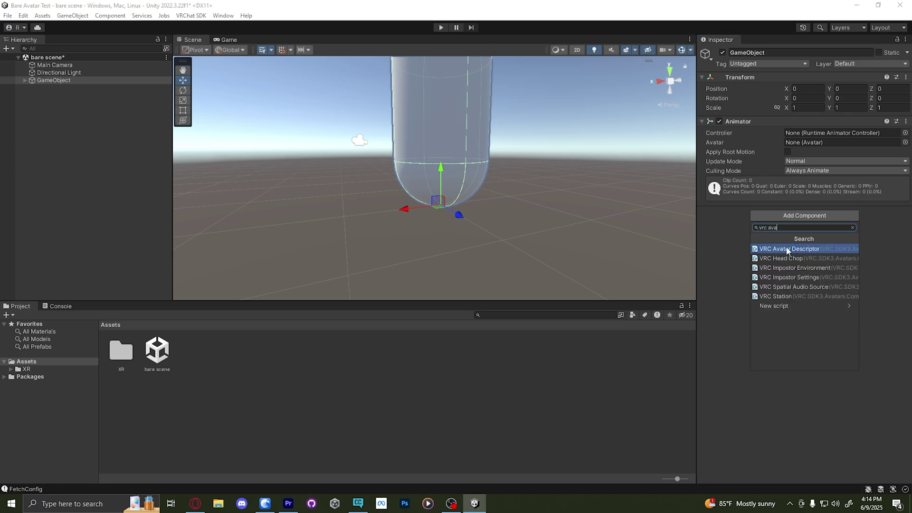
left_click(788, 248)
scroll(541, 209, "down", 5)
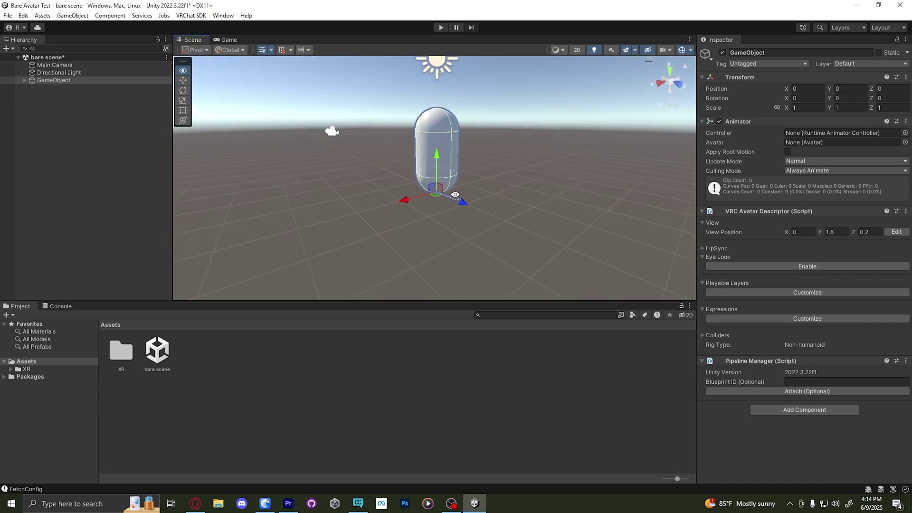
scroll(470, 175, "up", 3)
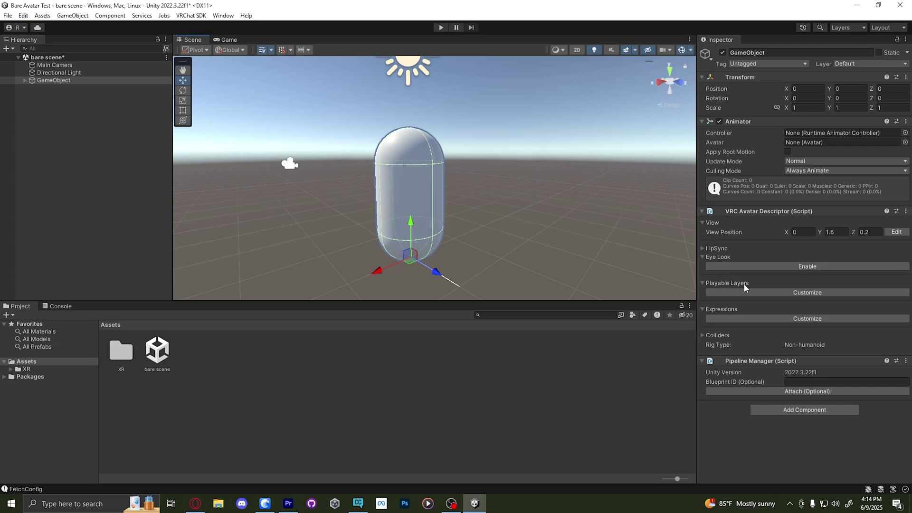
Move the avatar view position to about 0, 1.52, 0.50, just outside the capsule's front.
left_click(902, 234)
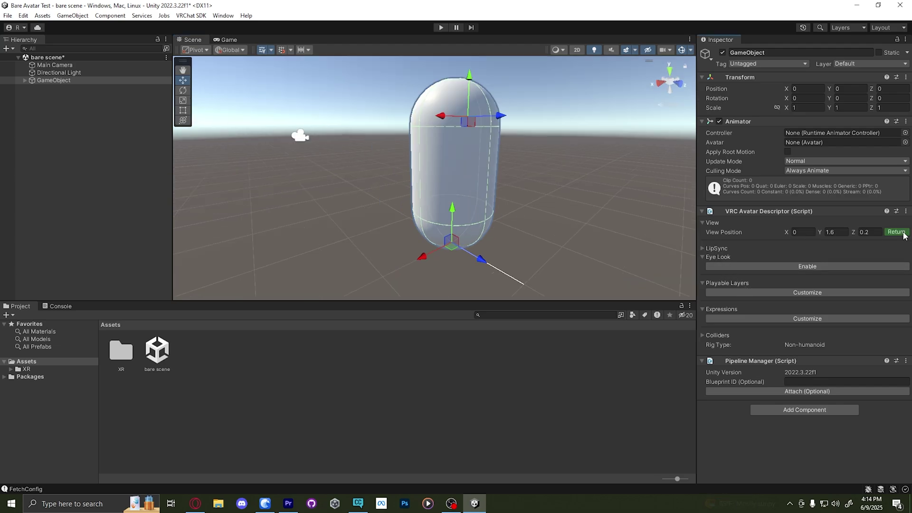
left_click(704, 223)
left_click(703, 221)
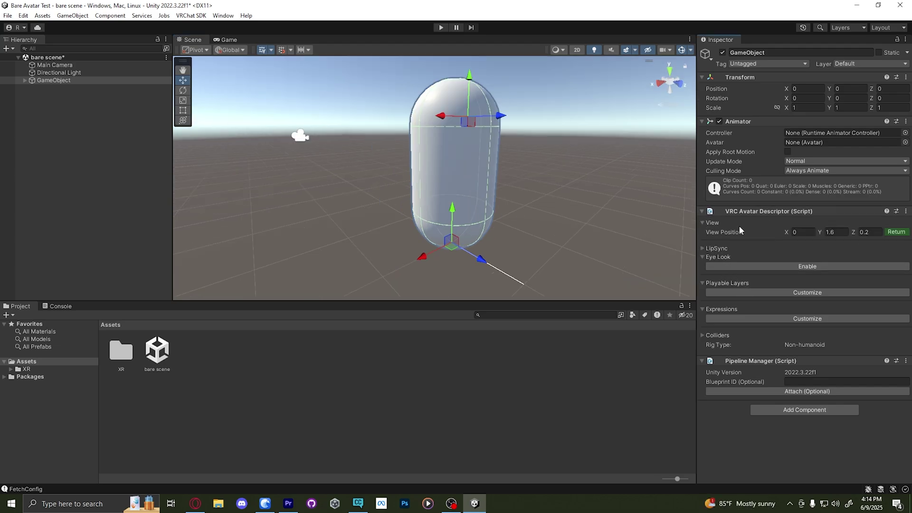
scroll(432, 154, "down", 5)
right_click_drag(432, 154, 497, 129)
scroll(397, 128, "up", 2)
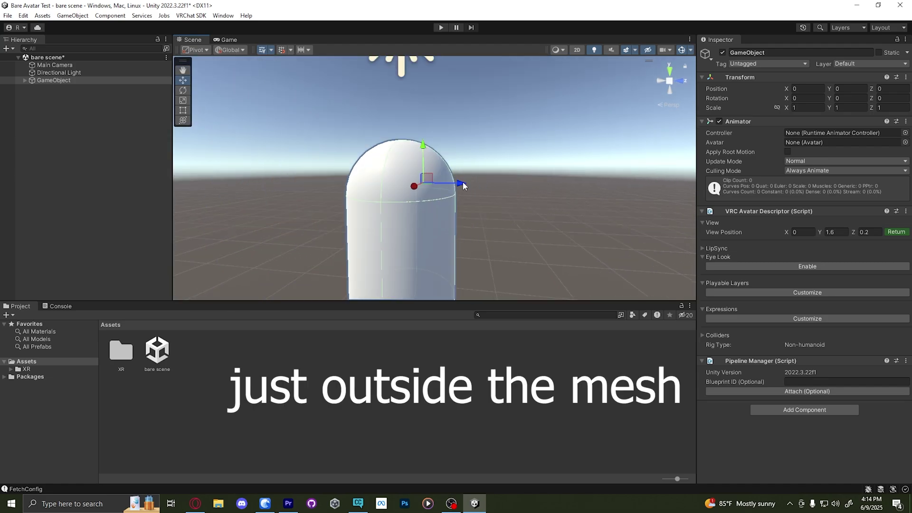
left_click_drag(465, 185, 493, 186)
left_click_drag(456, 145, 457, 154)
right_click_drag(456, 154, 495, 165)
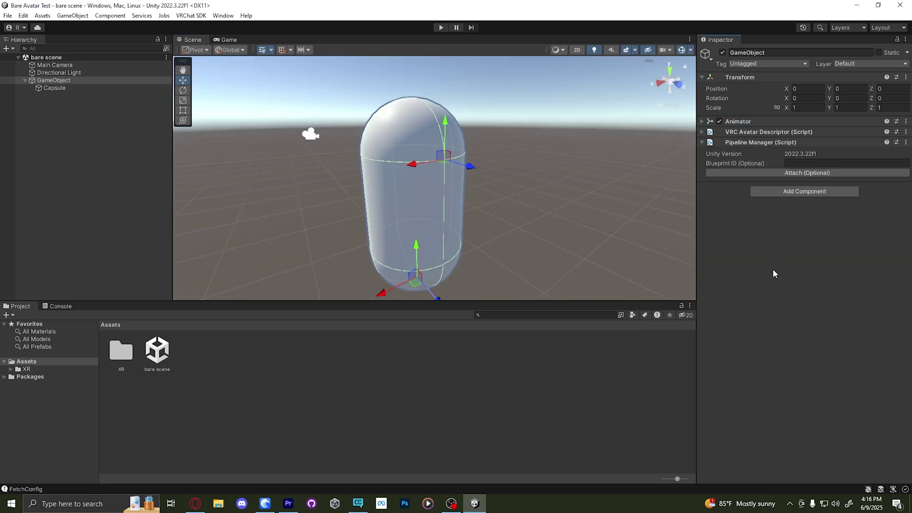
Create a New Material asset and delete the extra New Material 1 copy.
left_click(54, 88)
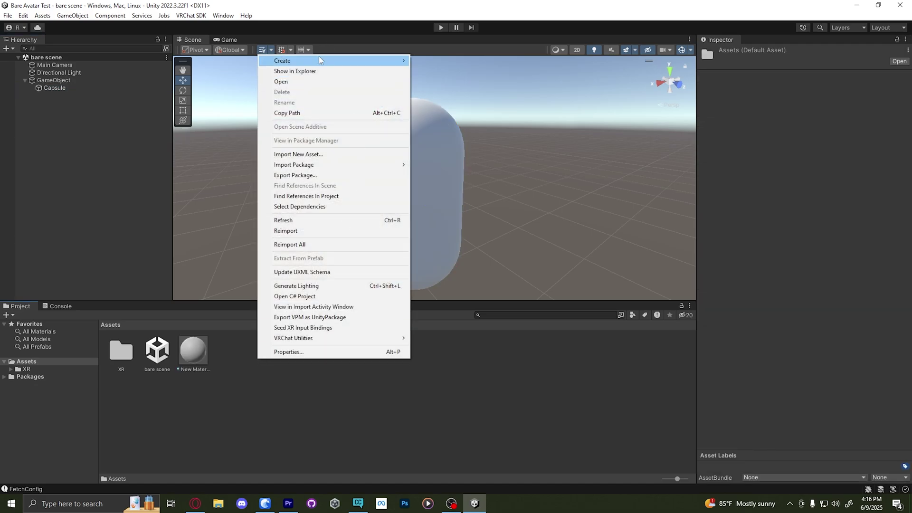
mouse_move(318, 59)
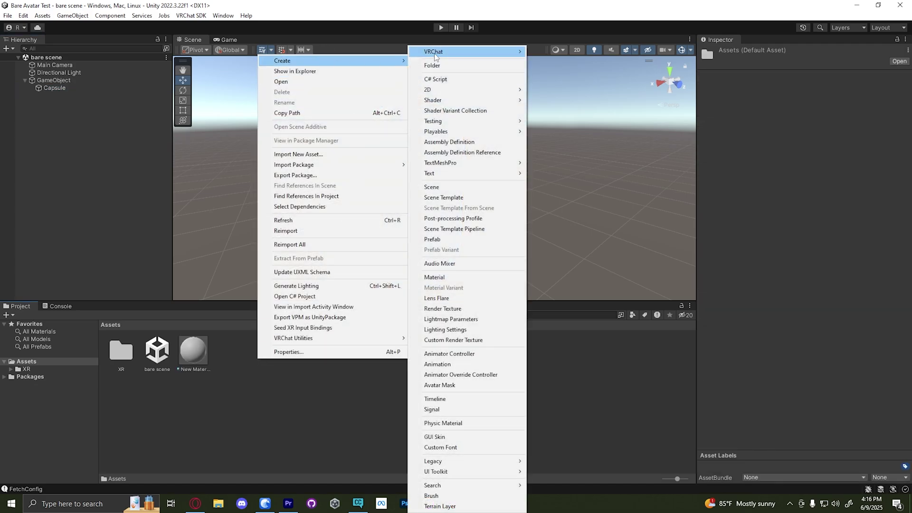
left_click(434, 277)
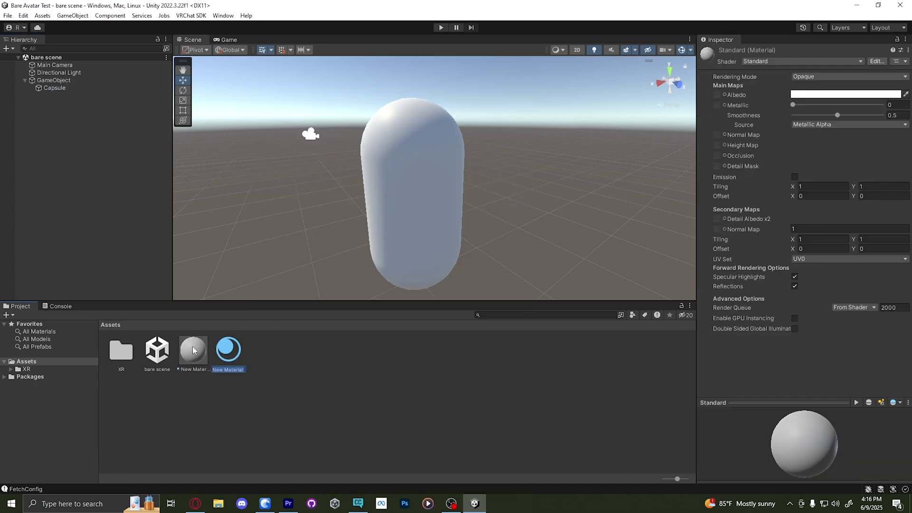
right_click(235, 351)
left_click(257, 91)
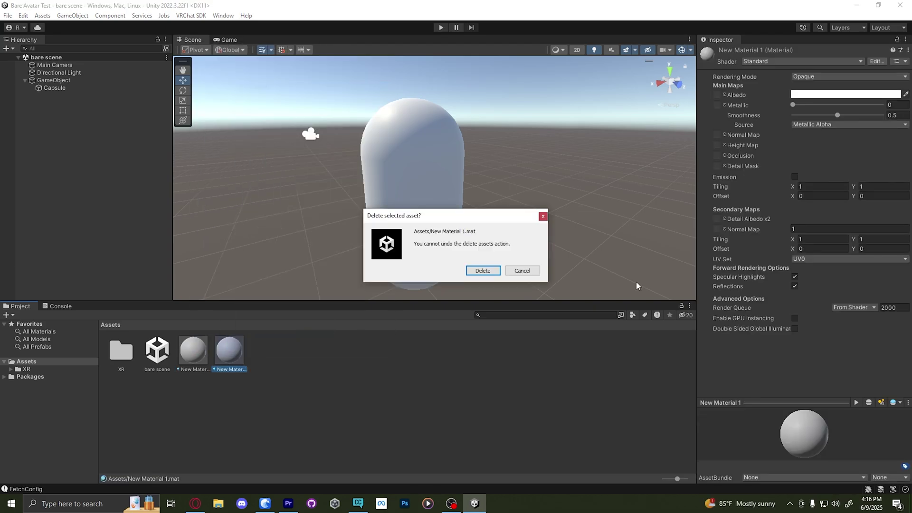
left_click(483, 270)
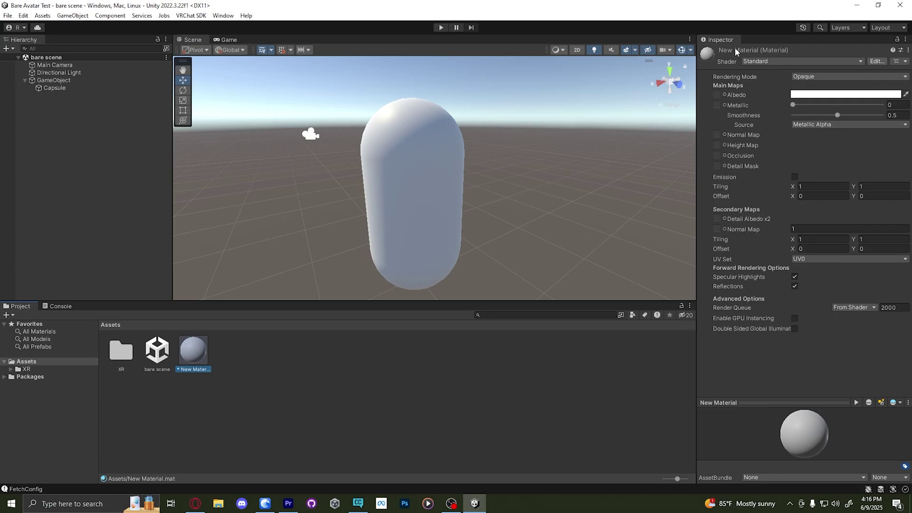
Set New Material's shader to VRChat/Mobile/Toon Standard, apply it to the capsule, and save.
left_click(773, 62)
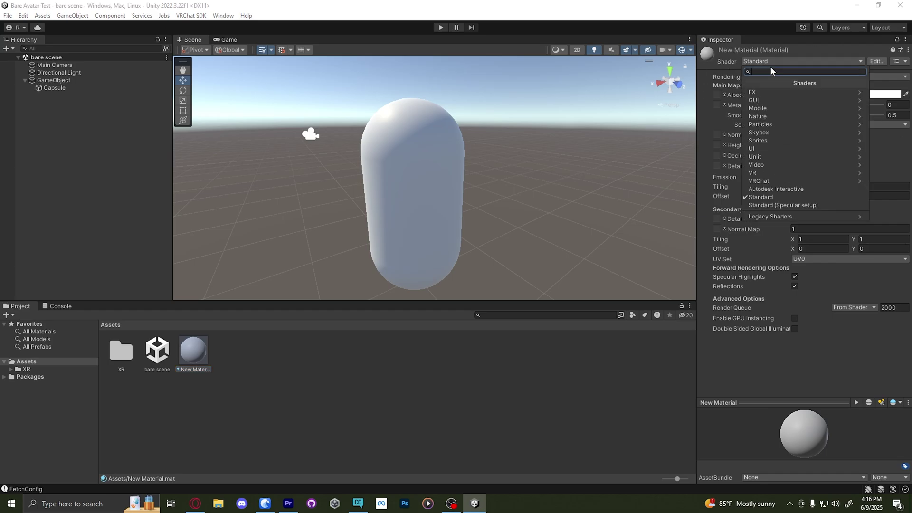
left_click(775, 181)
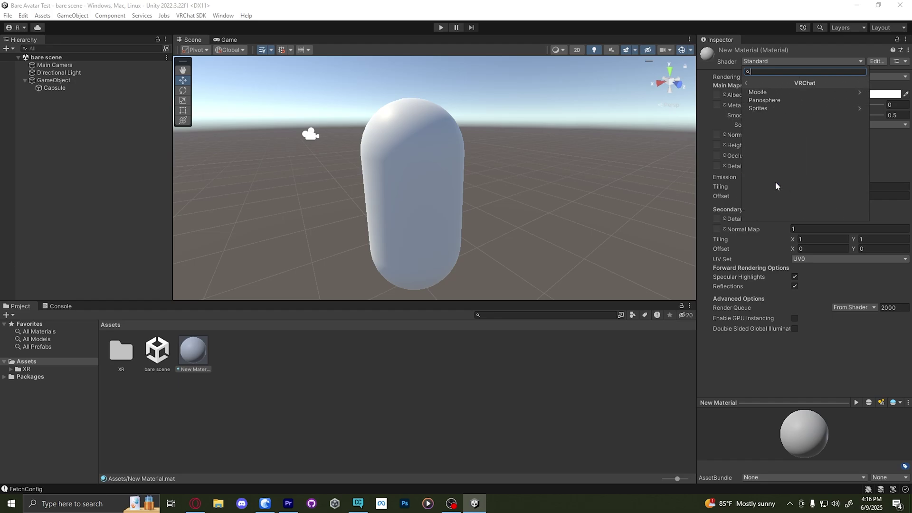
left_click(777, 92)
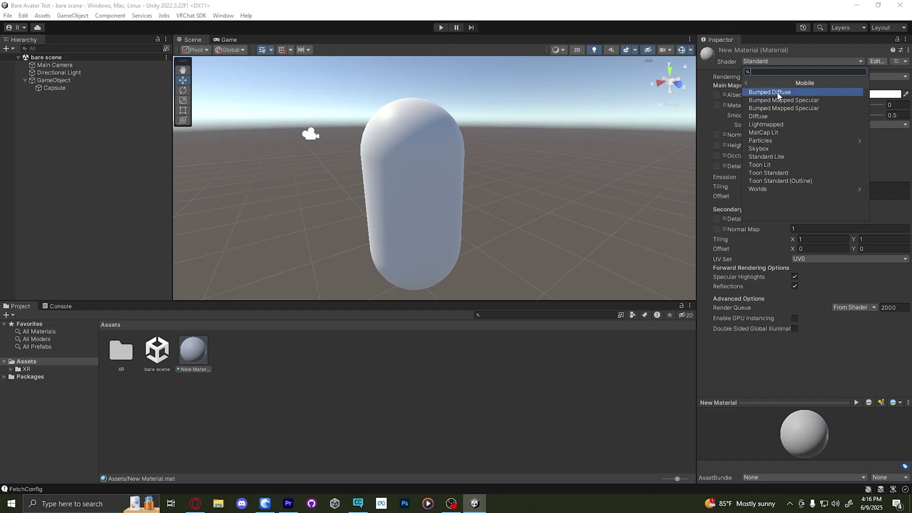
left_click(774, 172)
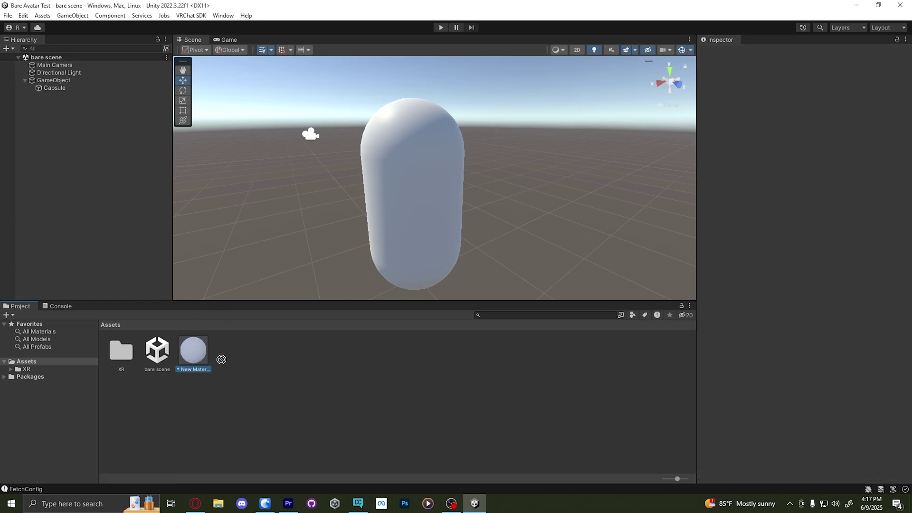
left_click_drag(218, 348, 418, 195)
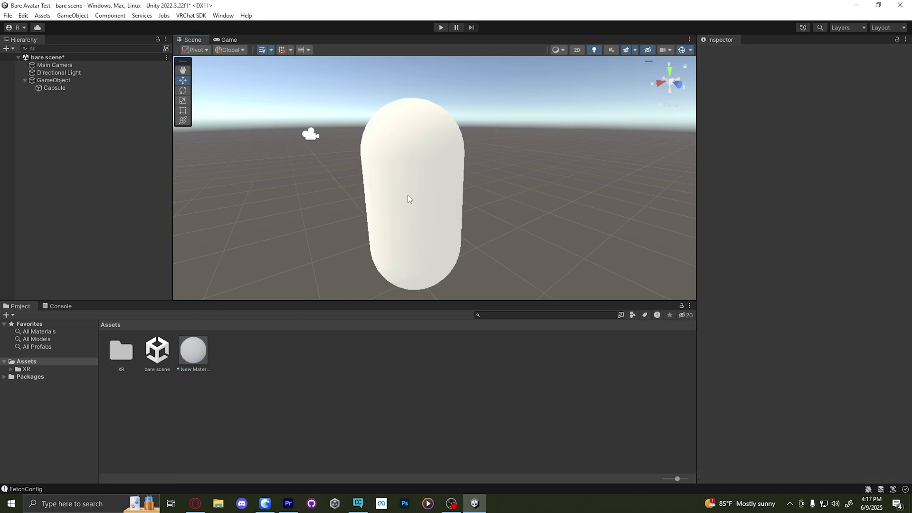
key("ctrl+s")
left_click(204, 351)
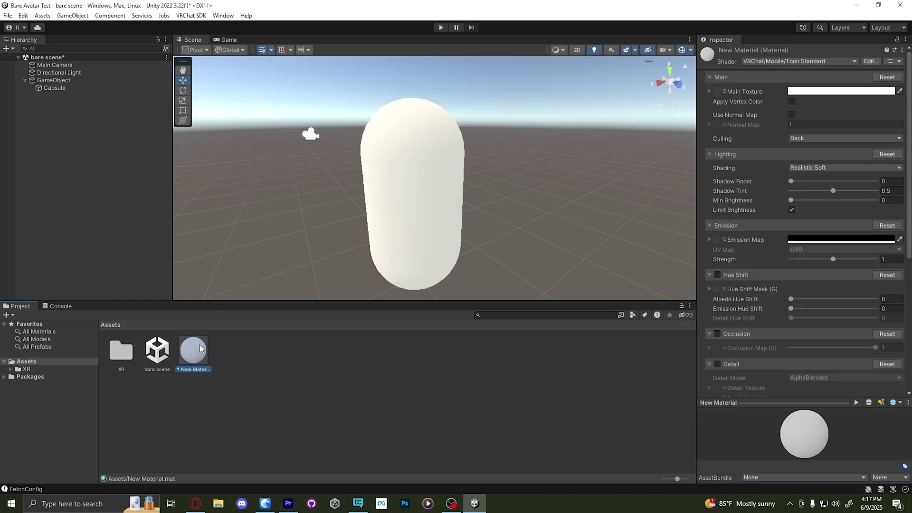
left_click(57, 88)
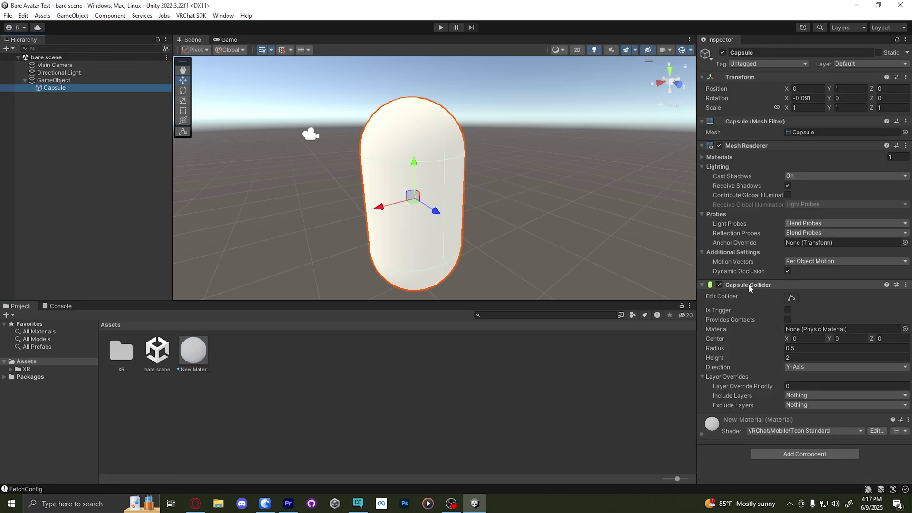
Remove the Capsule Collider component from the capsule.
left_click(906, 285)
left_click(823, 285)
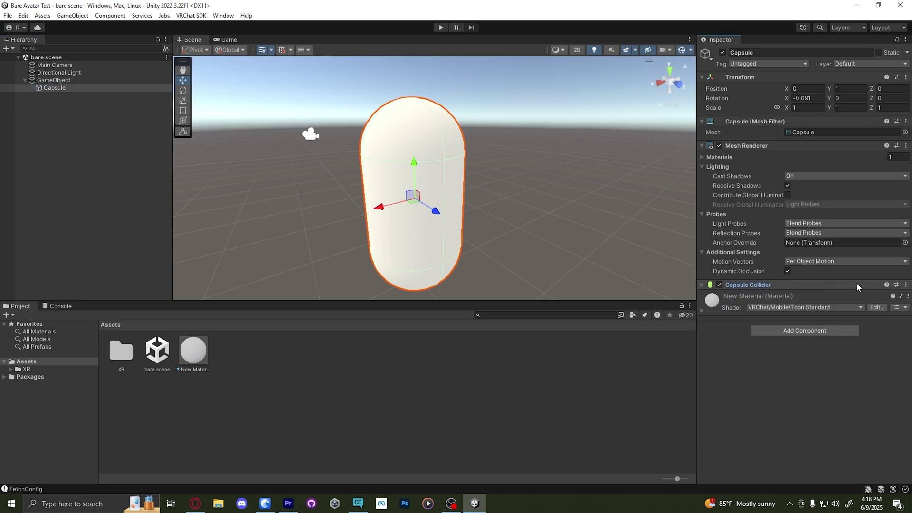
left_click(823, 285)
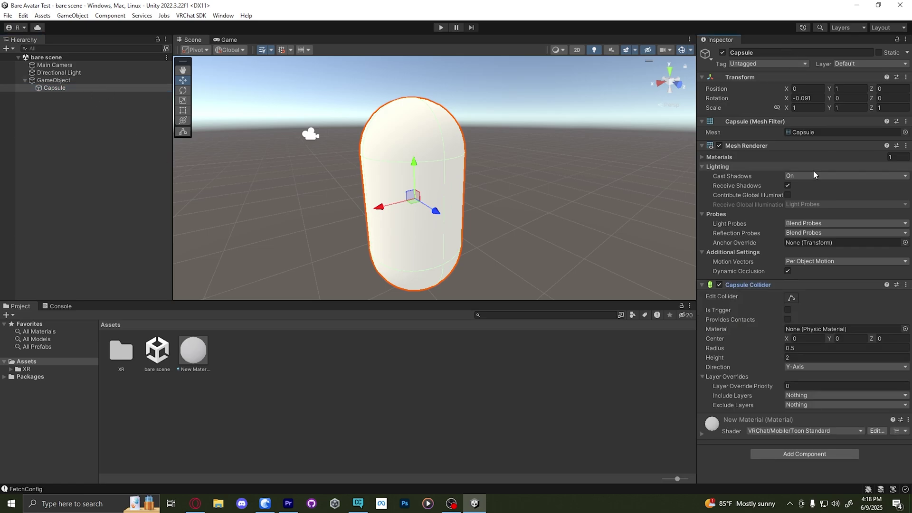
left_click(905, 285)
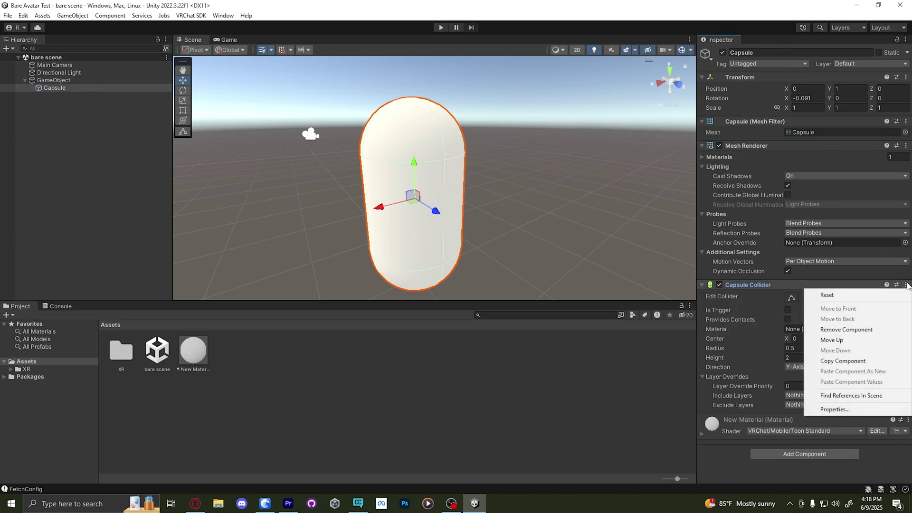
left_click(863, 329)
left_click(423, 367)
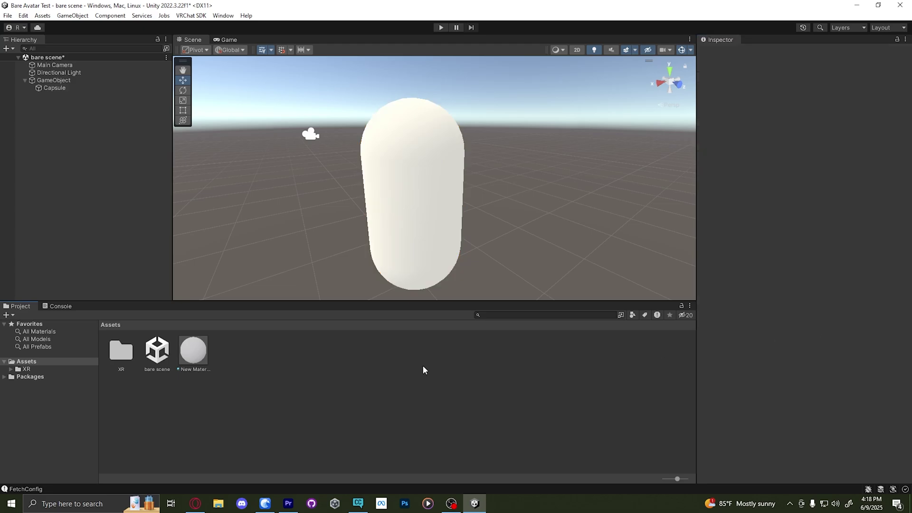
Save the scene and open the VRChat SDK Control Panel with GameObject in the Builder.
key("ctrl+s")
left_click(191, 16)
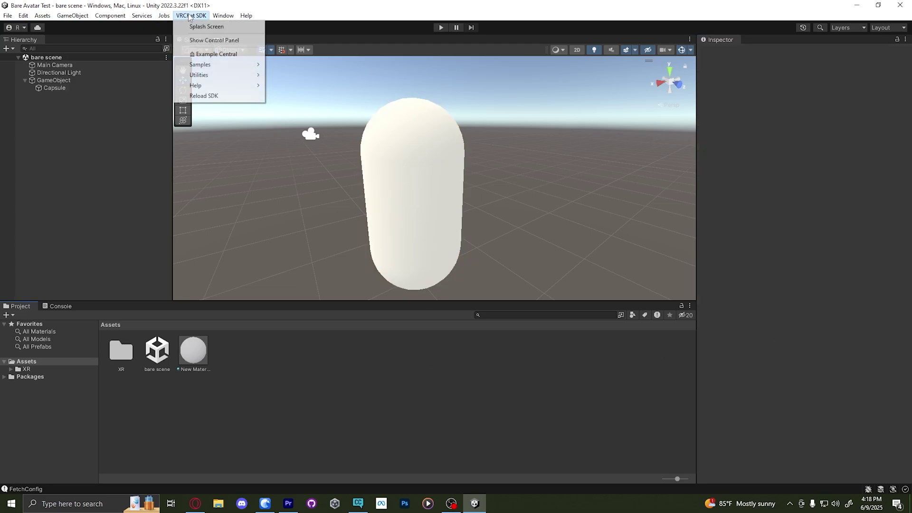
left_click(199, 41)
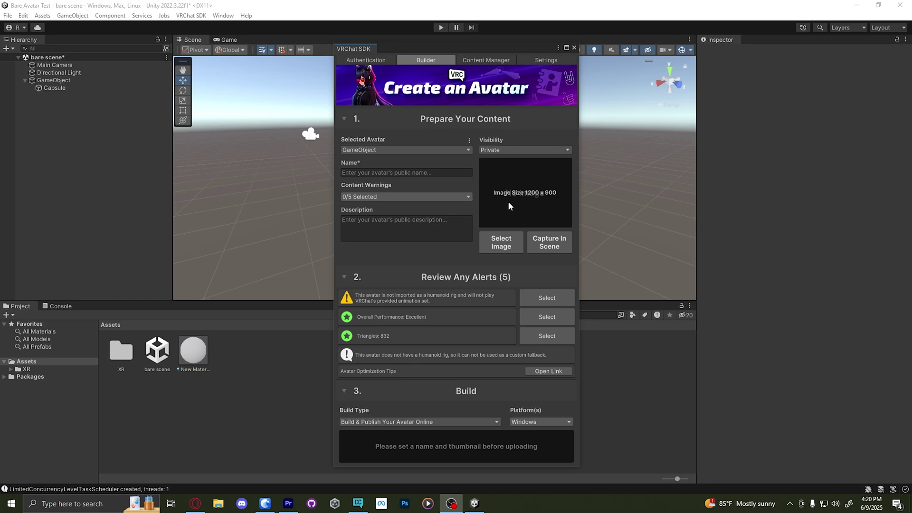
Enter 'Bare Avatar 1.0' as the avatar's name in the builder.
left_click(348, 119)
left_click(347, 142)
left_click(346, 388)
left_click(342, 452)
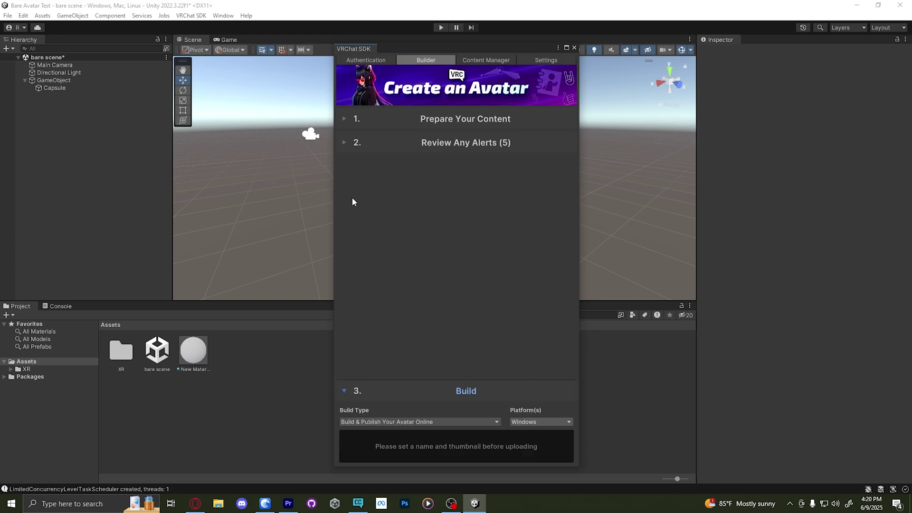
left_click(347, 142)
left_click(345, 119)
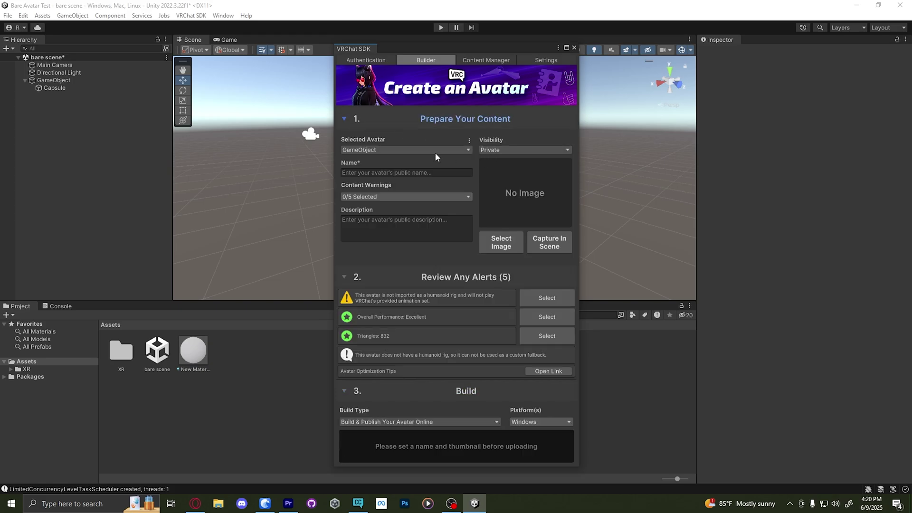
left_click(355, 172)
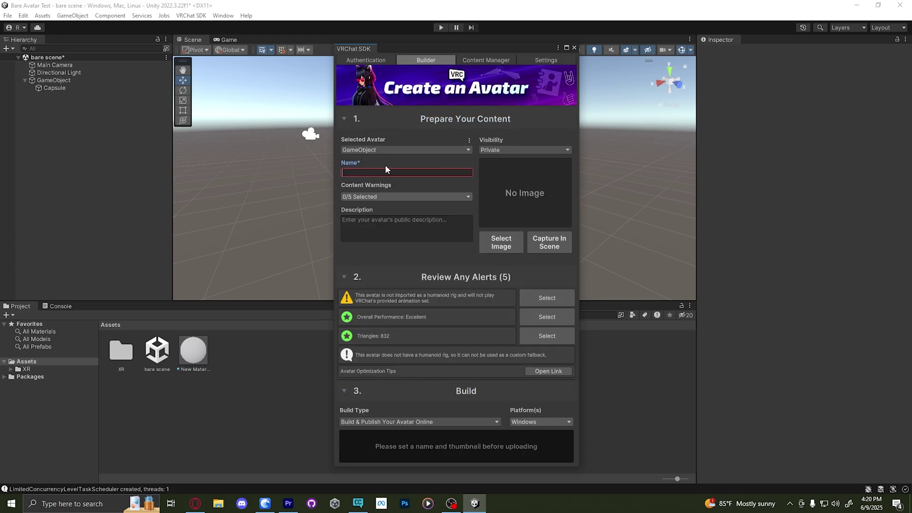
Capture the white capsule in the scene as the avatar thumbnail.
left_click(549, 242)
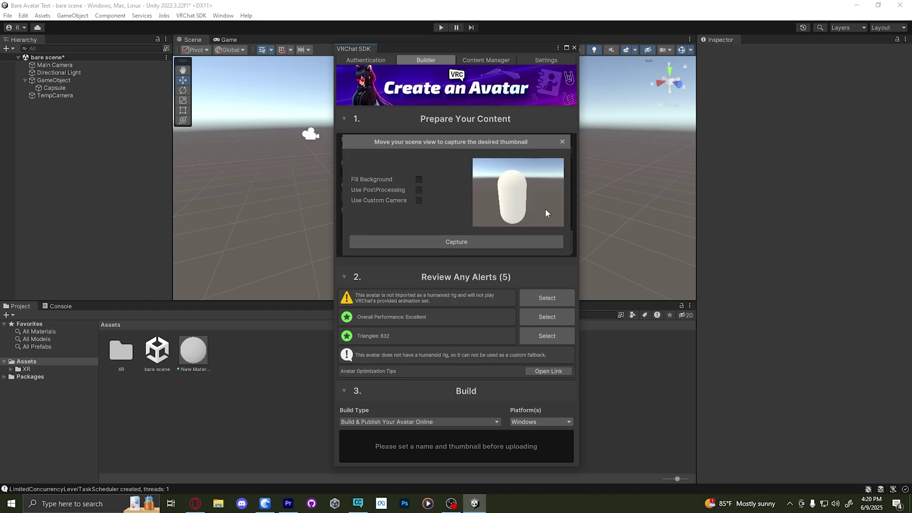
left_click(452, 242)
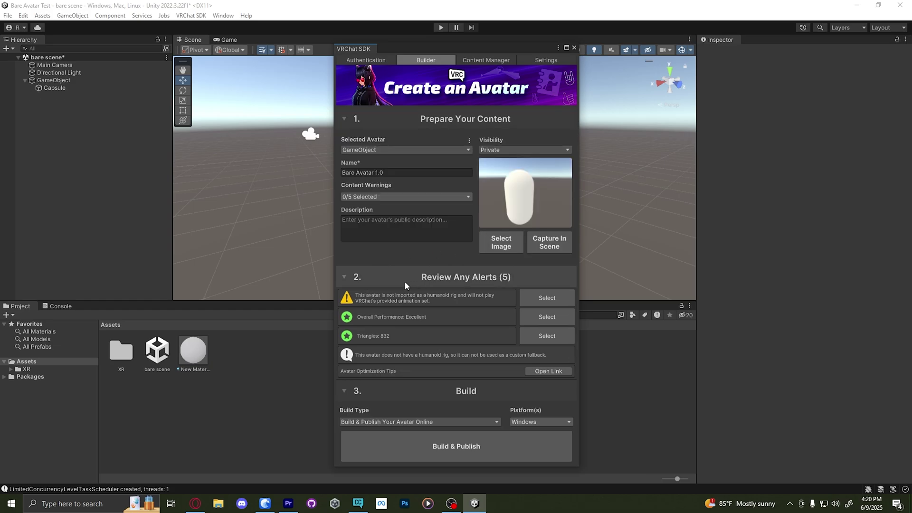
left_click(446, 277)
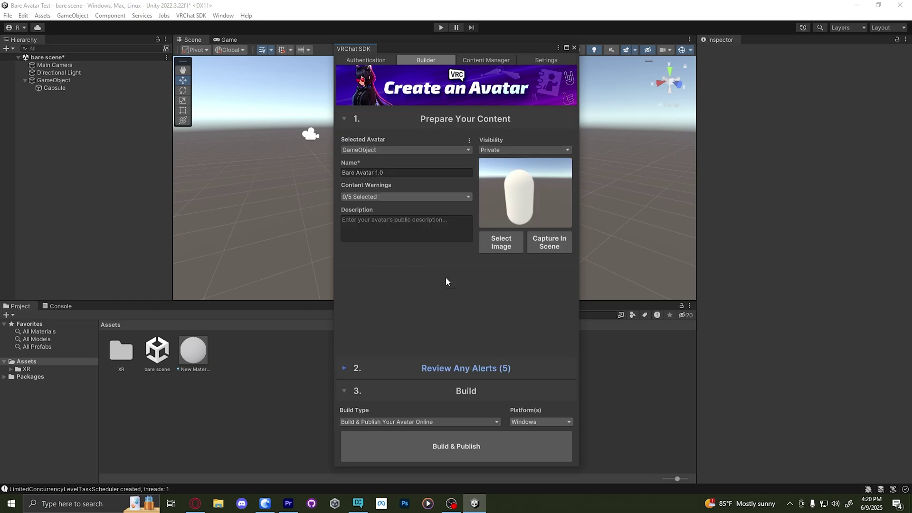
left_click(409, 366)
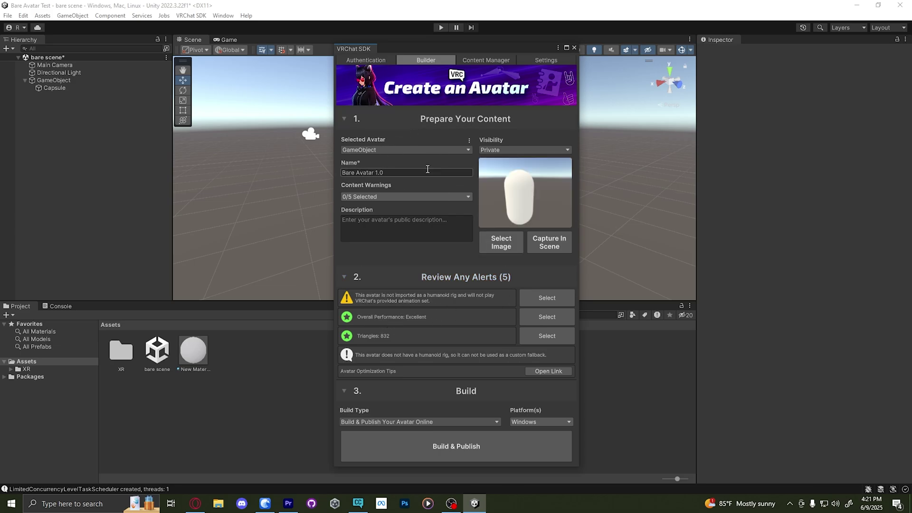
Add Android as a target and run Multi-Platform Build & Publish, accepting the copyright agreement.
left_click(377, 391)
left_click(475, 447)
left_click(533, 423)
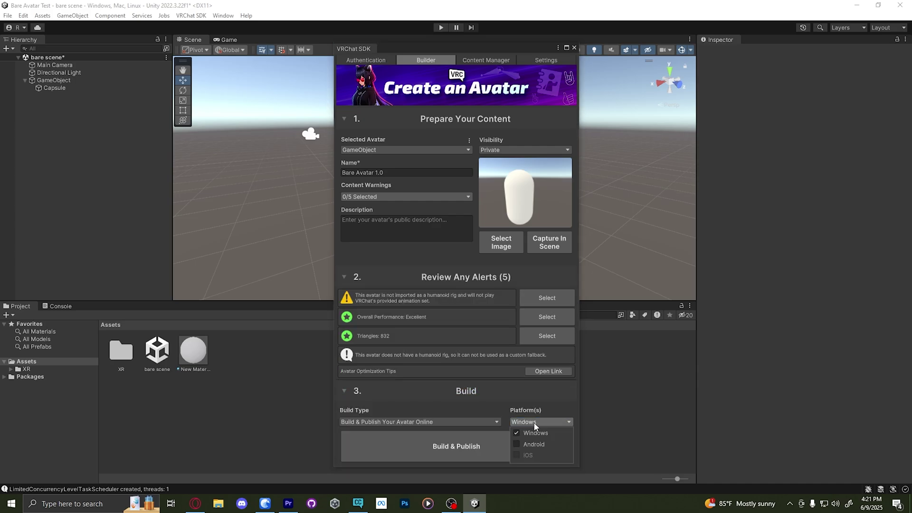
left_click(517, 444)
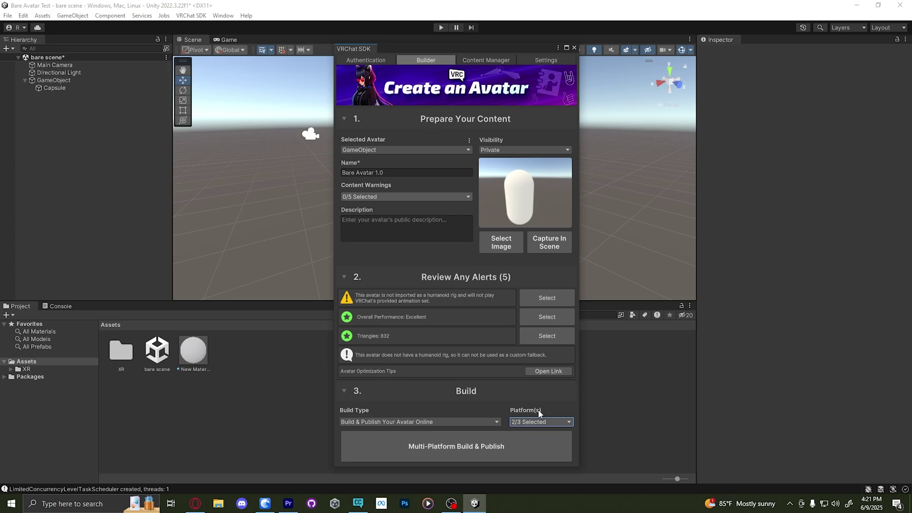
left_click(426, 449)
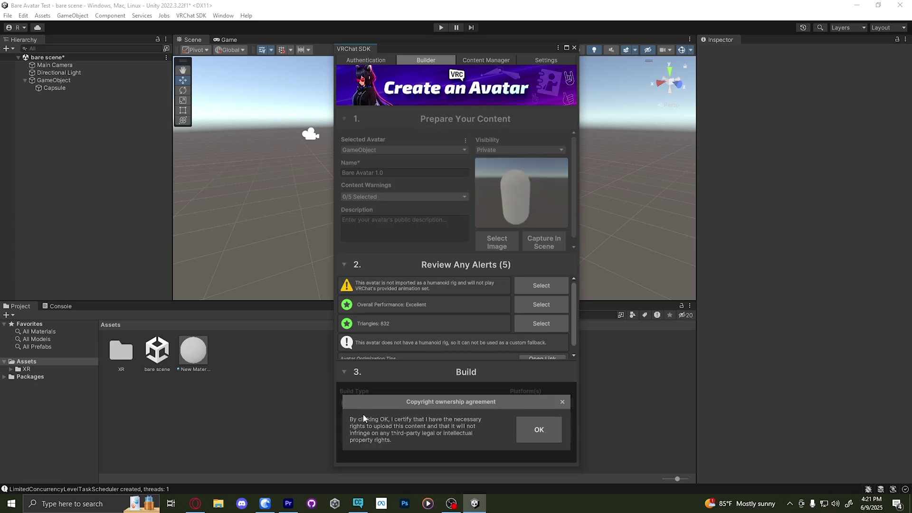
left_click(529, 433)
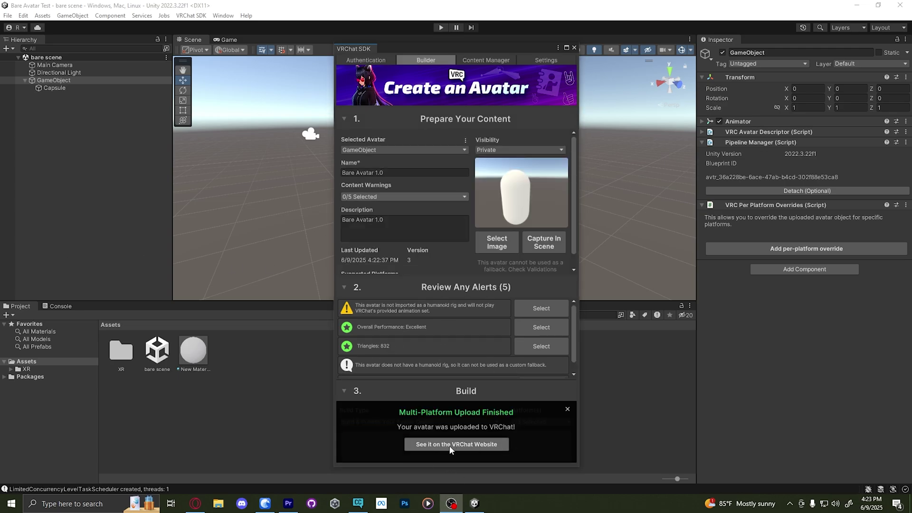
View Bare Avatar 1.0 on the VRChat website, make it public, then open VRChat's quick menu.
left_click(487, 444)
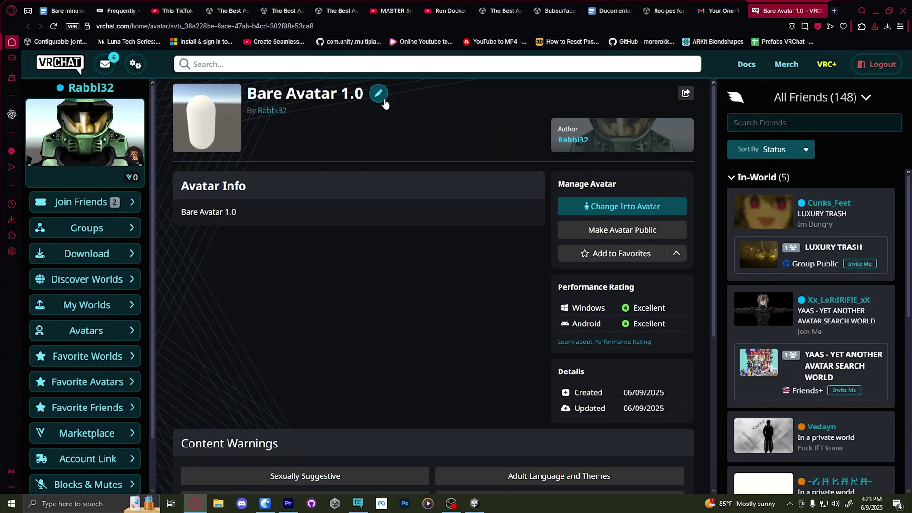
left_click(642, 233)
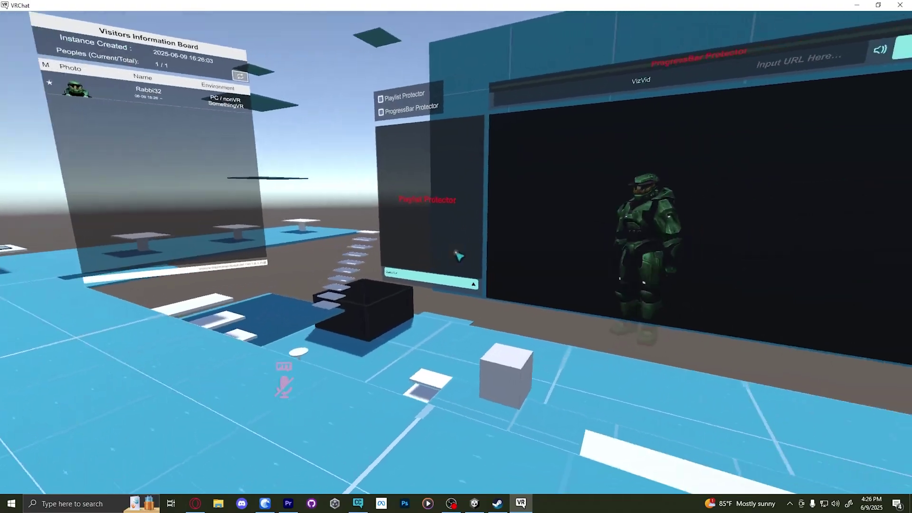
key("Escape")
key("Escape")
key("Escape")
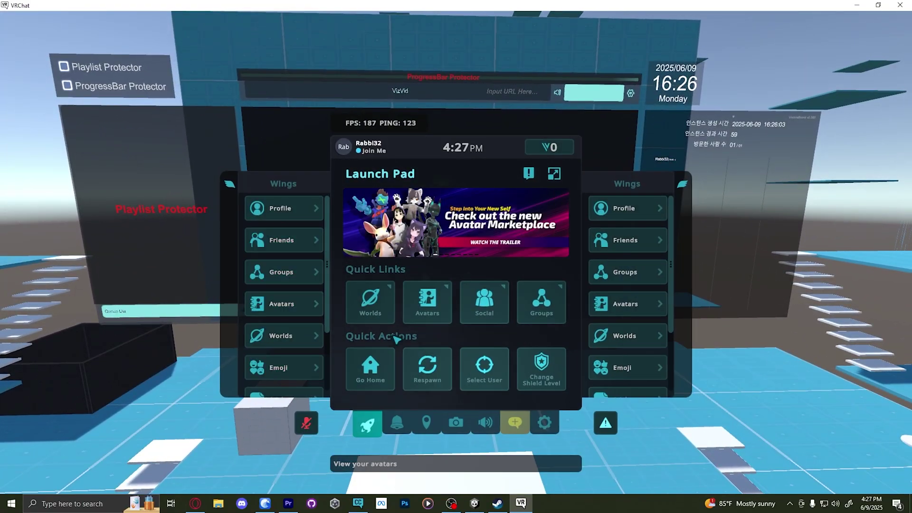
Pick Bare Avatar 1.0 from My Avatars > Uploaded and switch into it.
left_click(430, 309)
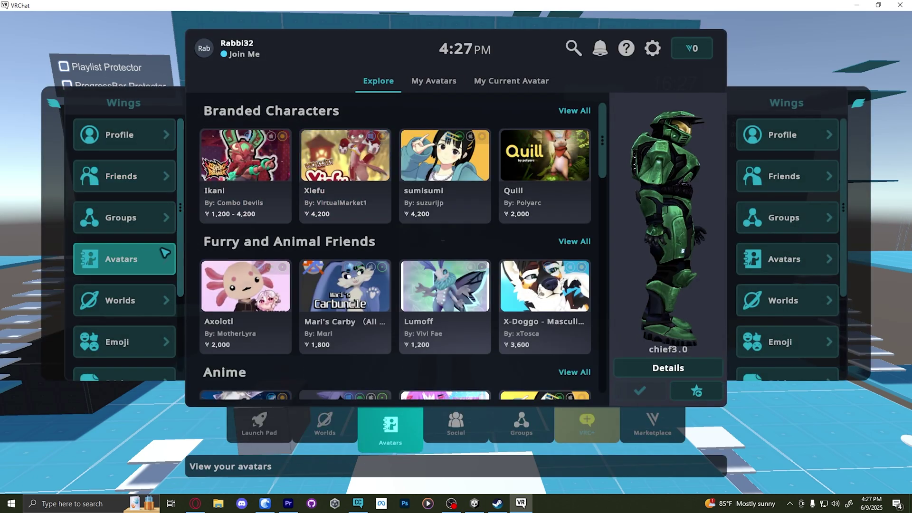
scroll(165, 252, "down", 3)
scroll(165, 252, "up", 3)
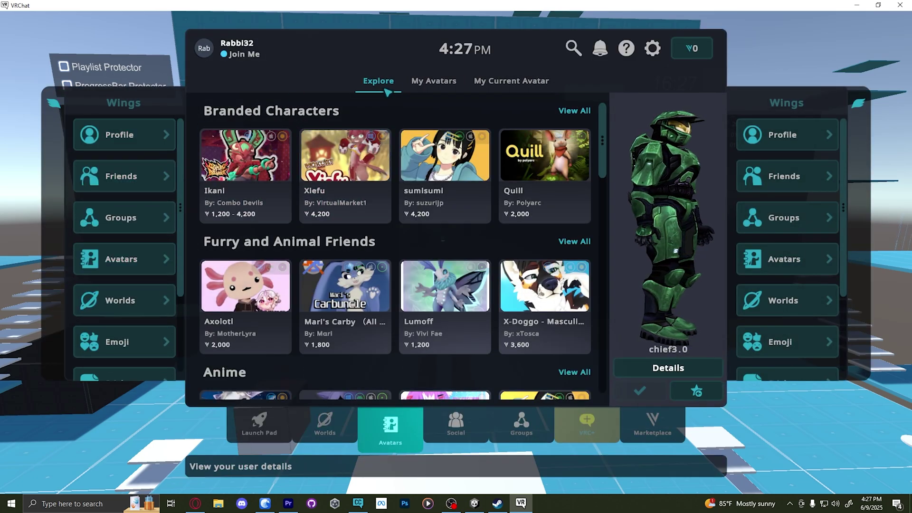
left_click(434, 81)
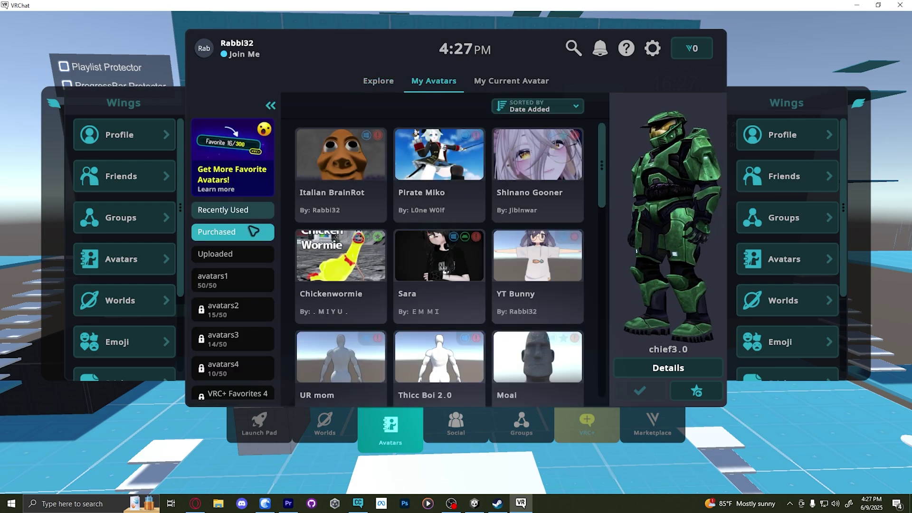
left_click(232, 255)
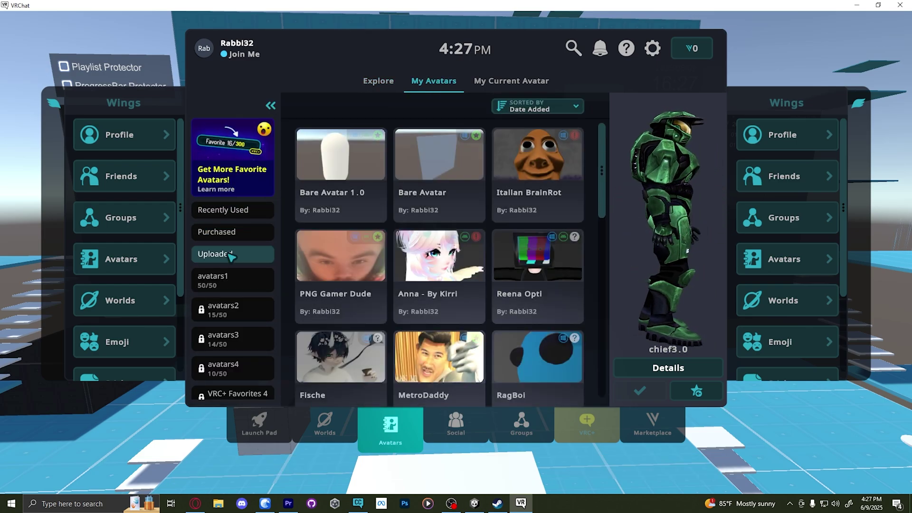
left_click(345, 175)
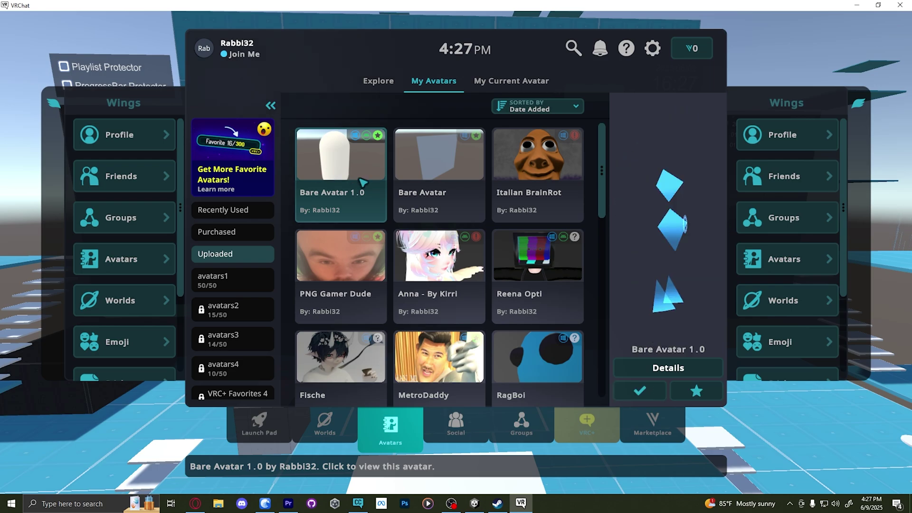
left_click(655, 393)
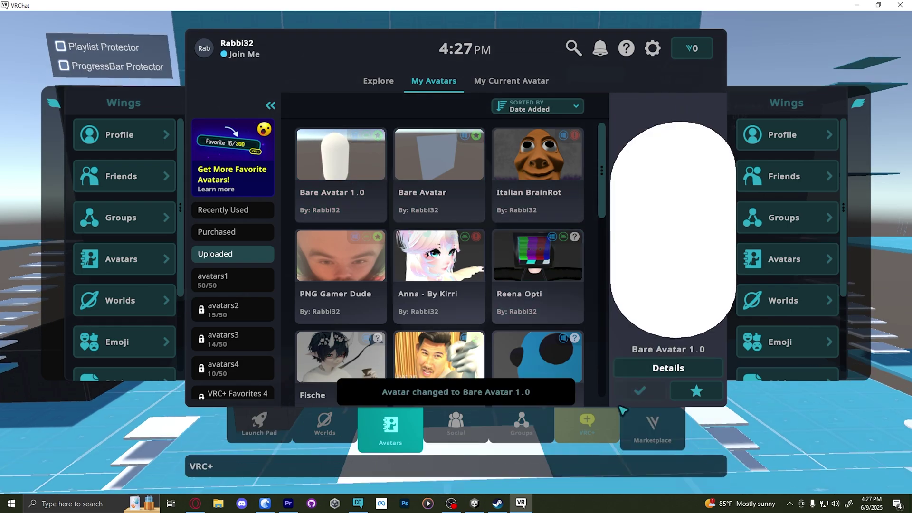
Close the quick menu and move around the world to view the white capsule avatar.
key("Escape")
key("s")
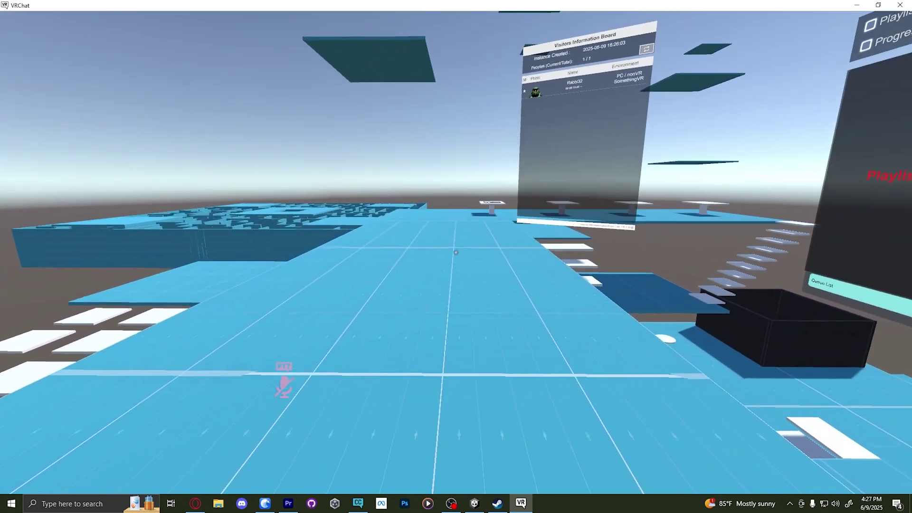
key("w")
key("w")
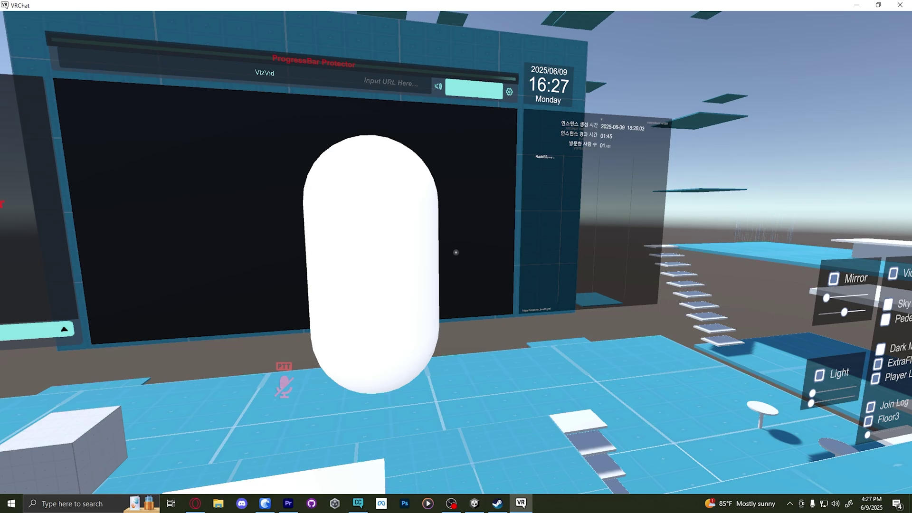
key("F10")
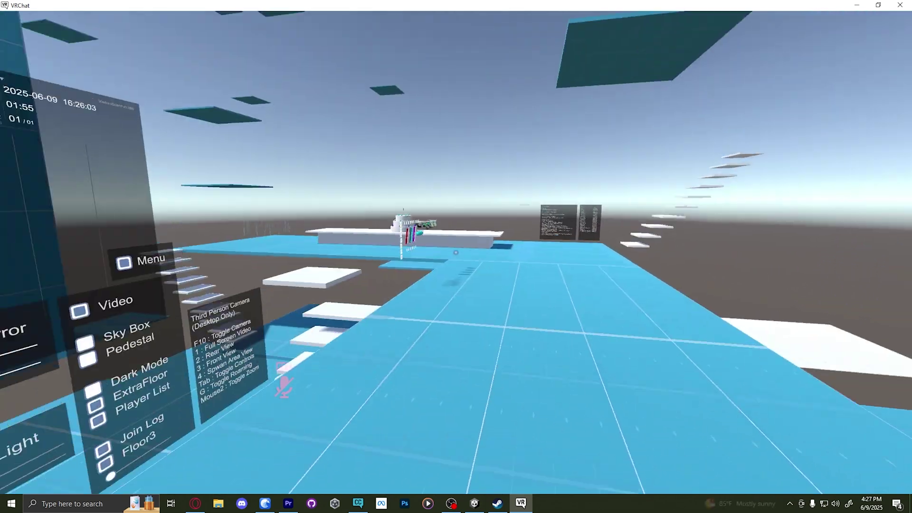
key("F10")
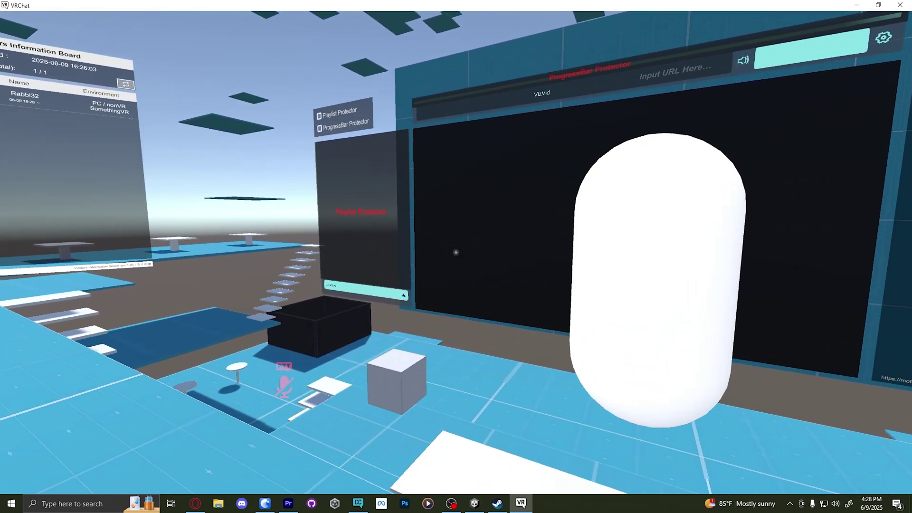